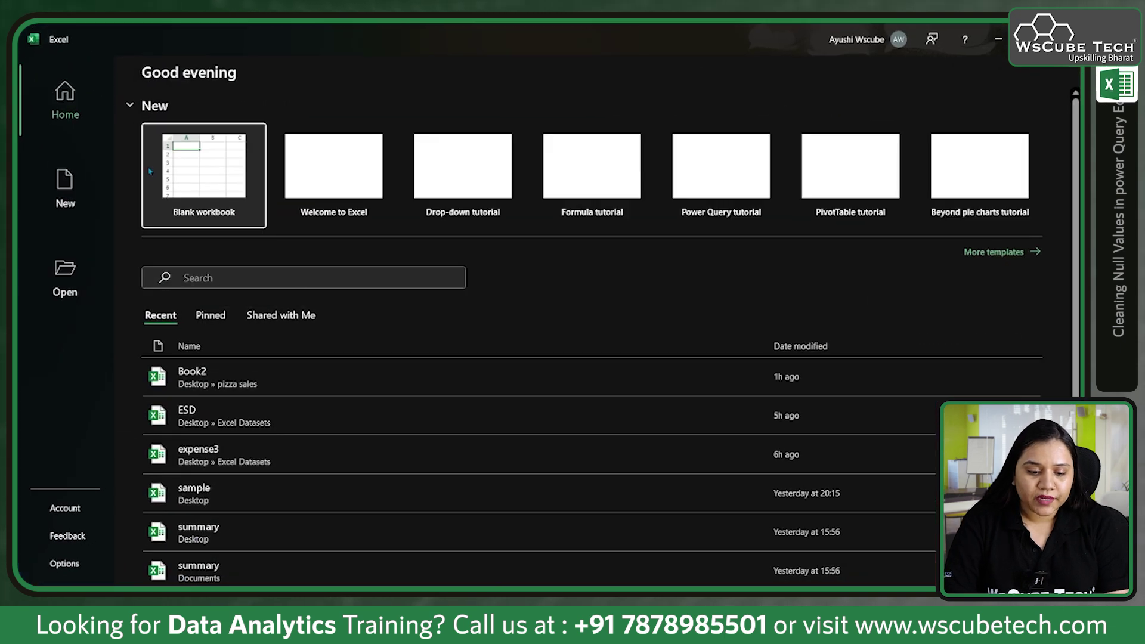
# In a new blank workbook, import from the Desktop\Excel Datasets\Classic Models\classic_models_dataset folder
pyautogui.click(150, 172)
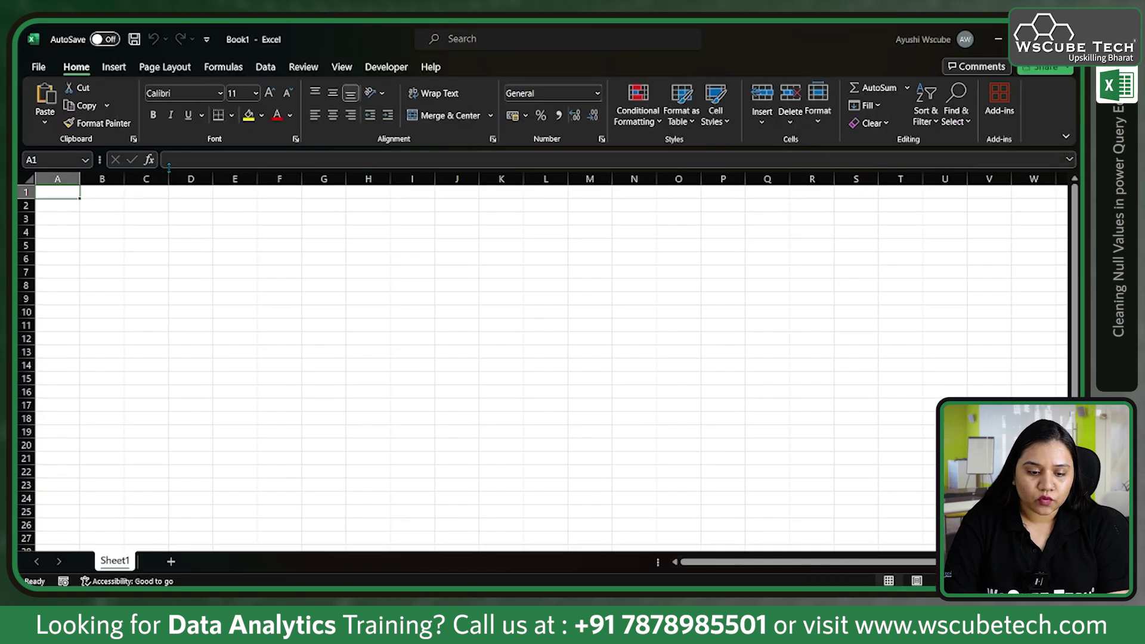
pyautogui.click(265, 67)
pyautogui.click(57, 124)
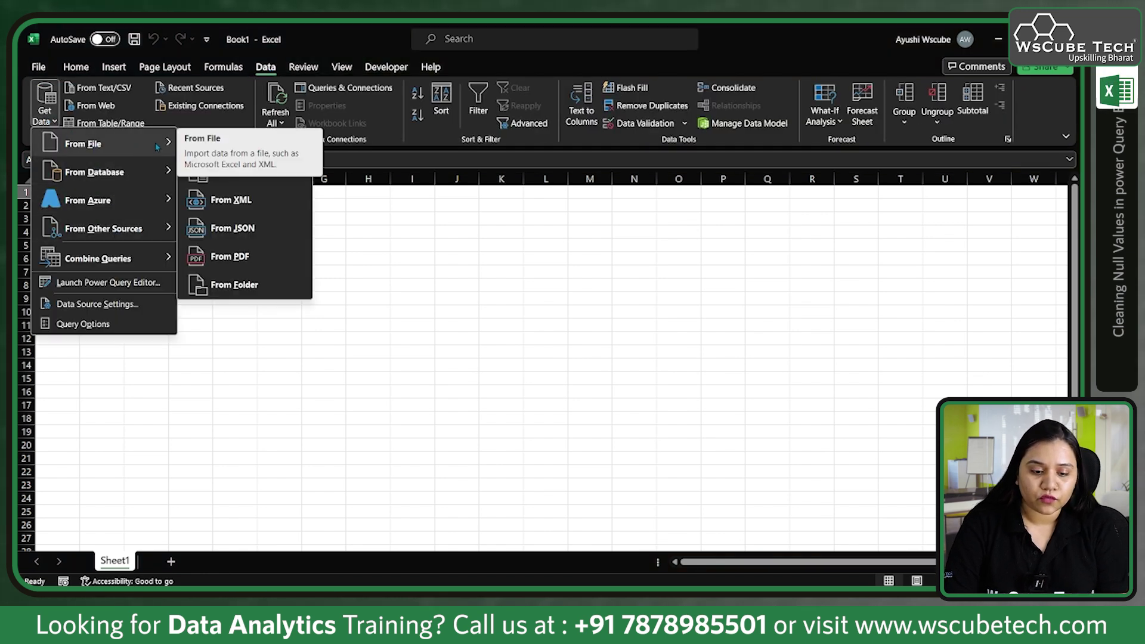
pyautogui.click(226, 285)
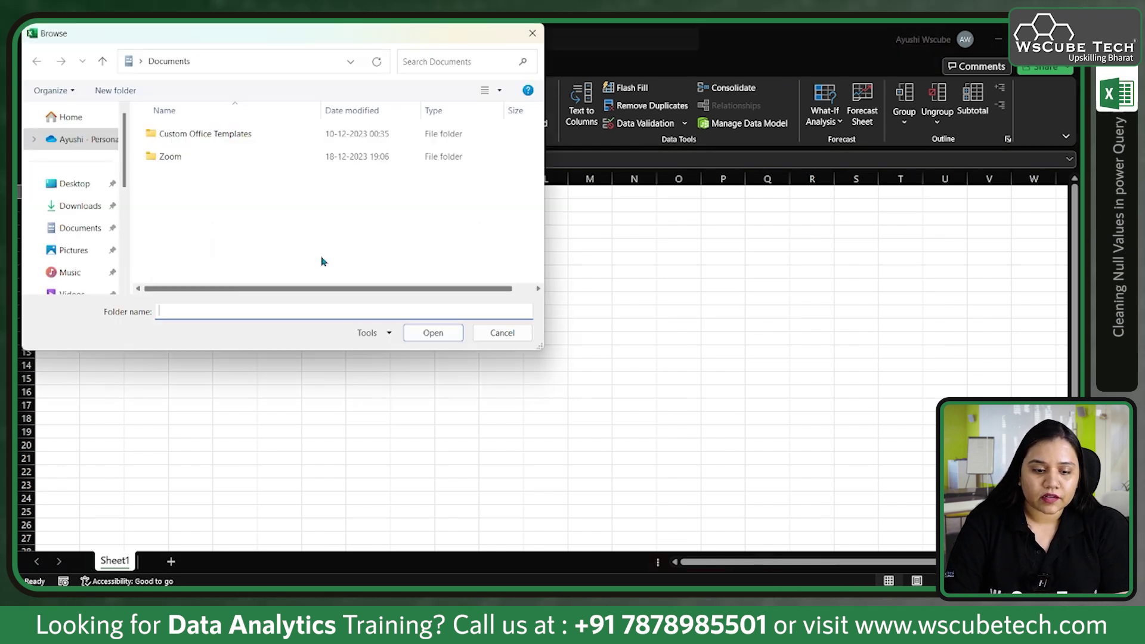
pyautogui.click(87, 189)
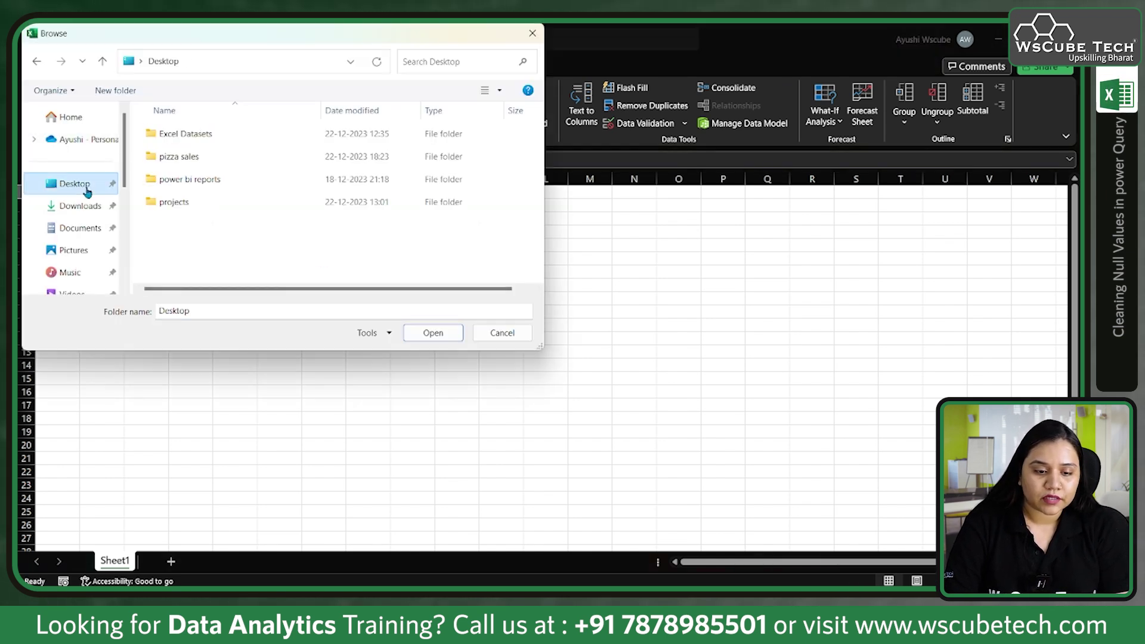
pyautogui.doubleClick(212, 134)
pyautogui.click(213, 134)
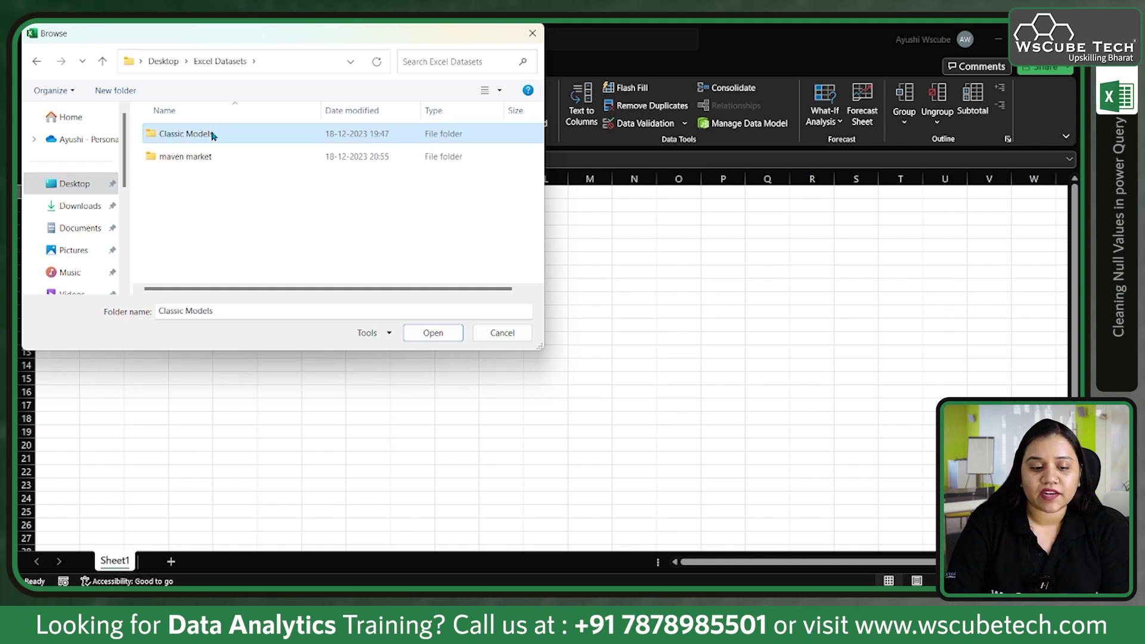
pyautogui.doubleClick(212, 135)
pyautogui.click(210, 134)
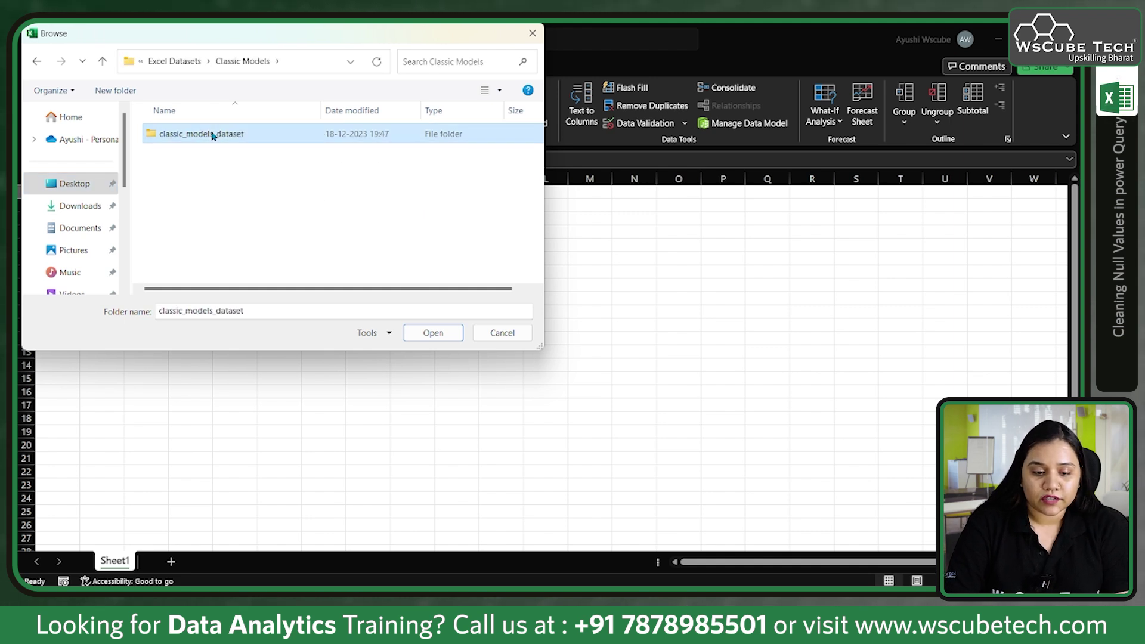
pyautogui.click(433, 333)
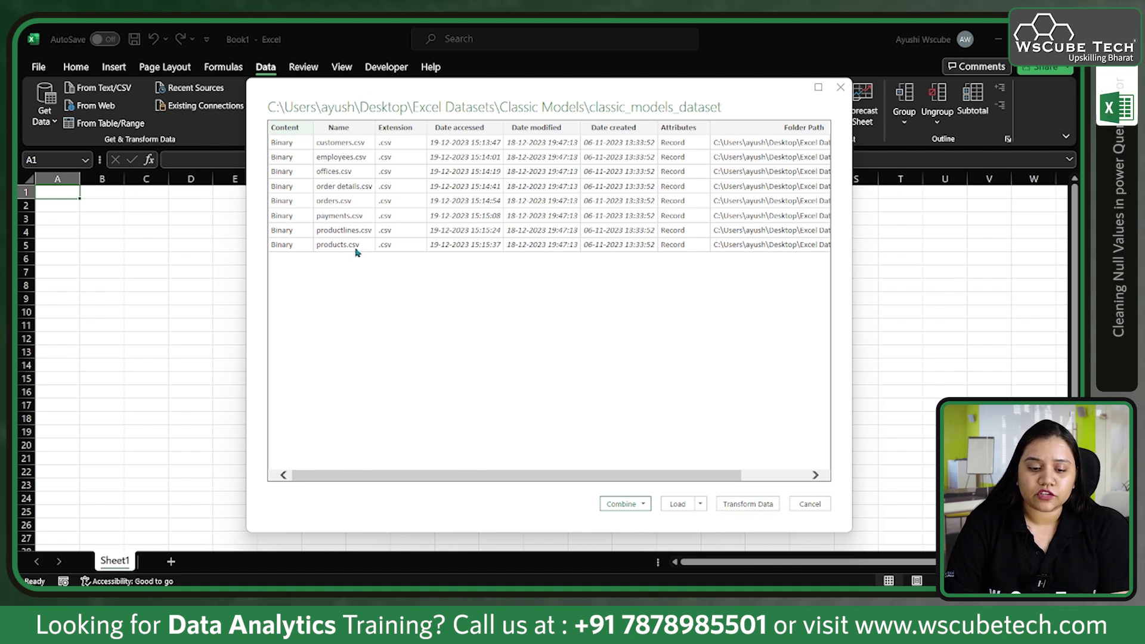
# Load the folder listing into Power Query and open customers.csv as its own query table
pyautogui.click(745, 510)
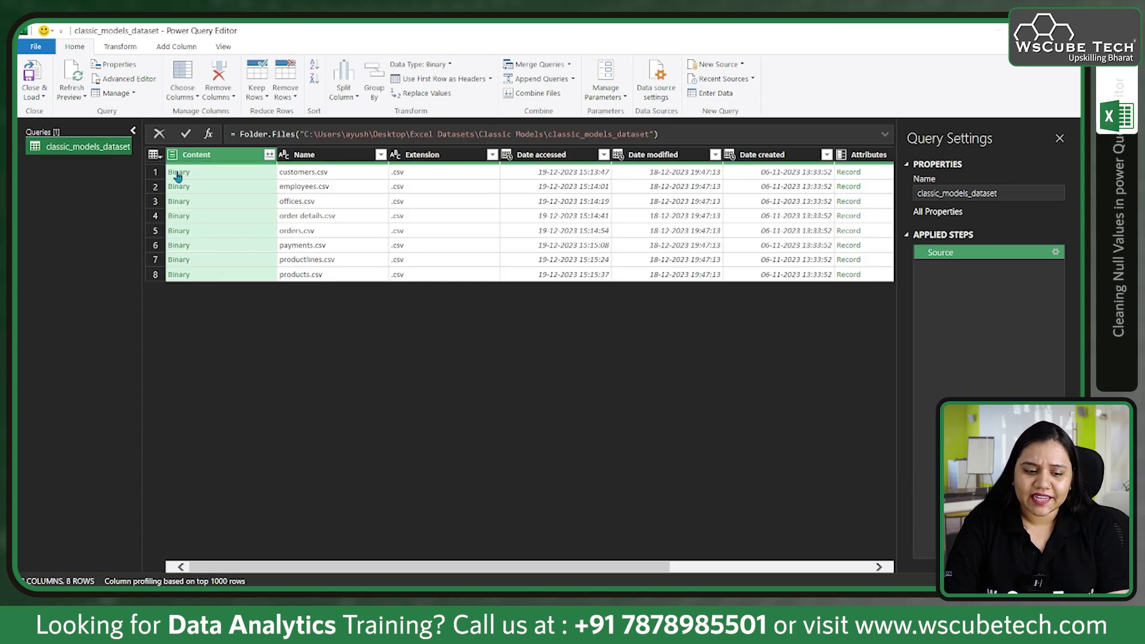
pyautogui.rightClick(177, 174)
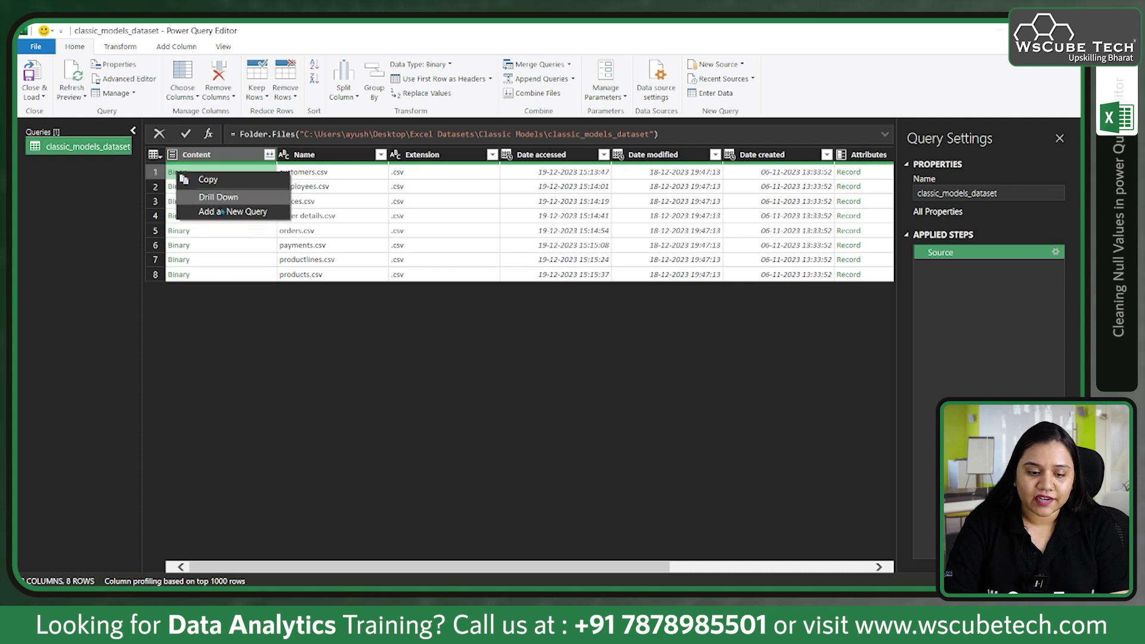
pyautogui.click(245, 213)
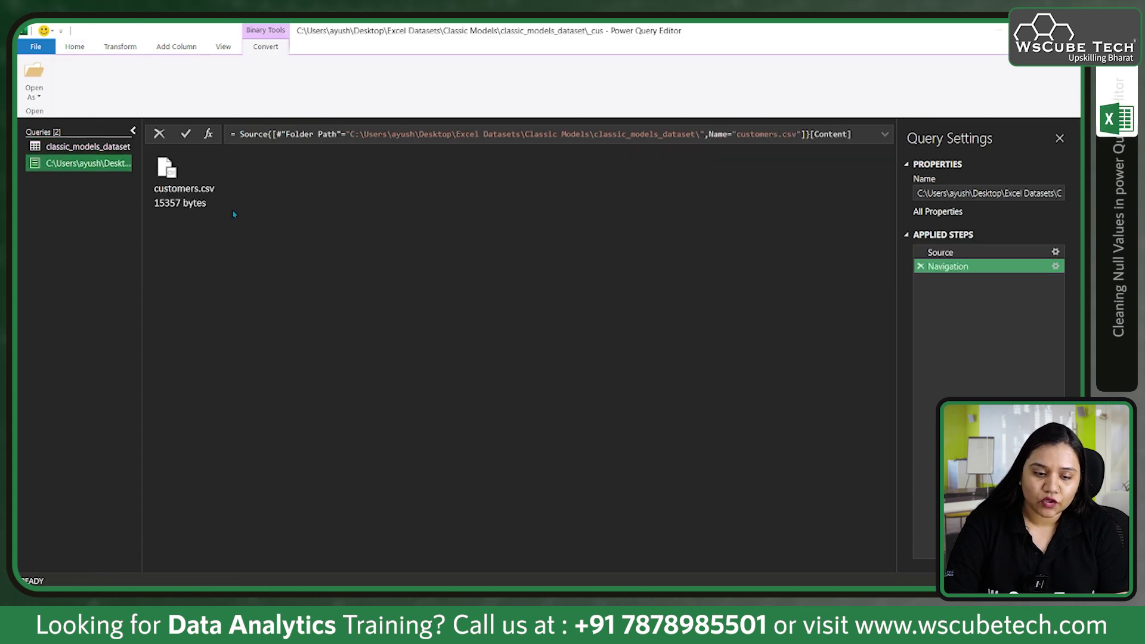
pyautogui.click(215, 202)
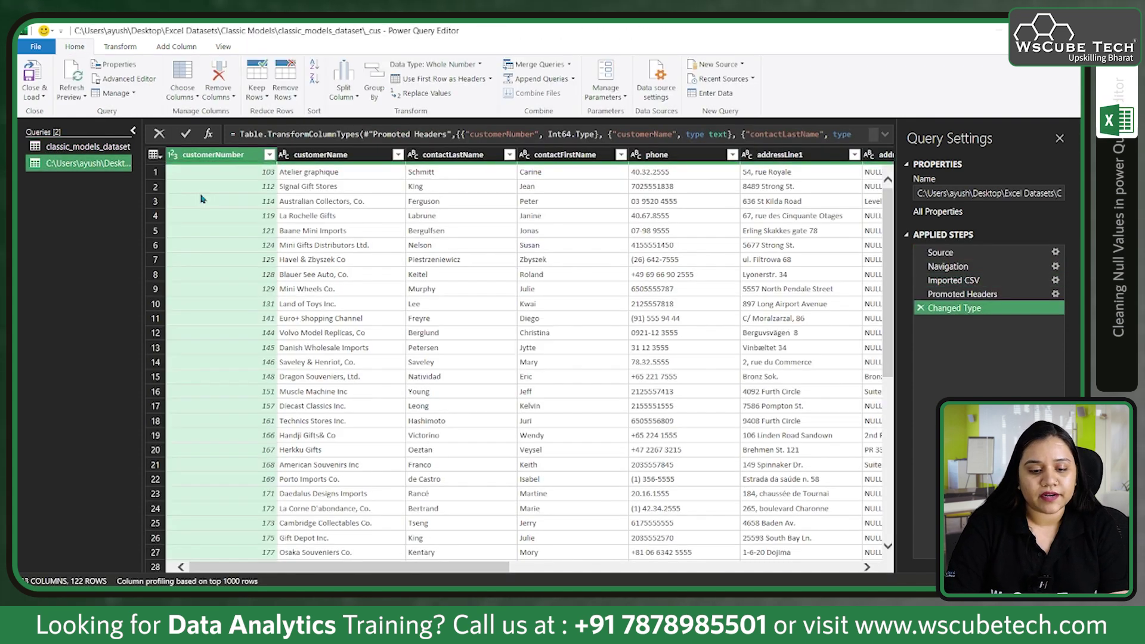
pyautogui.hscroll(5, 495, 321)
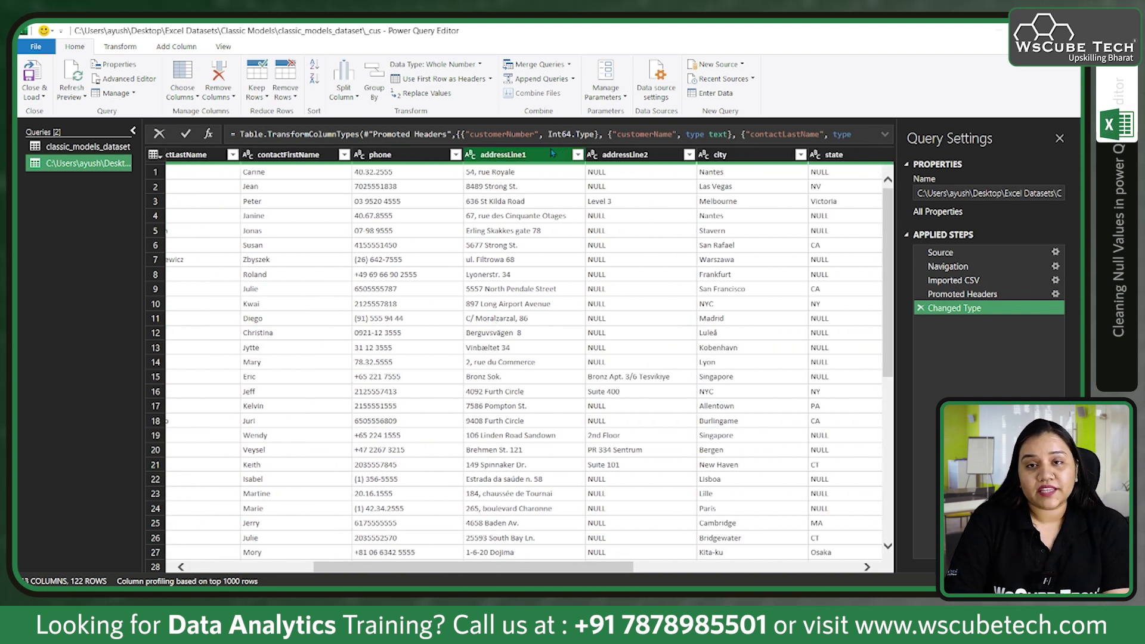
# Remove the phone, addressLine1 and addressLine2 columns from the customers table
pyautogui.click(419, 157)
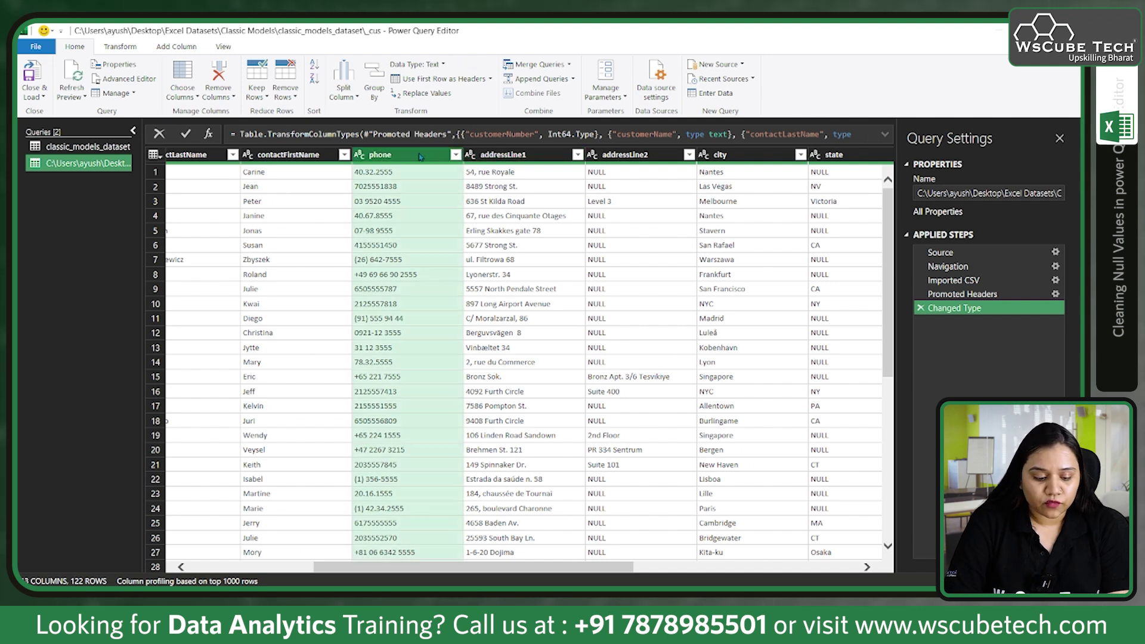
pyautogui.keyDown('shift'); pyautogui.click(647, 156); pyautogui.keyUp('shift')
pyautogui.press('Delete')
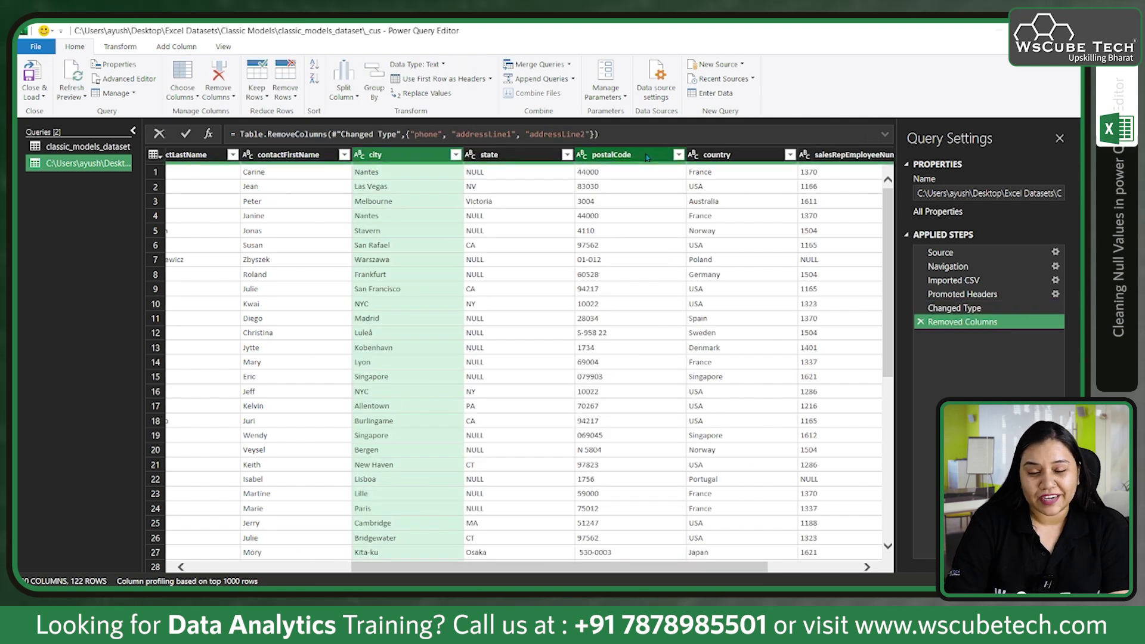
# Select the contactFirstName and contactLastName columns together
pyautogui.hscroll(-5, 471, 217)
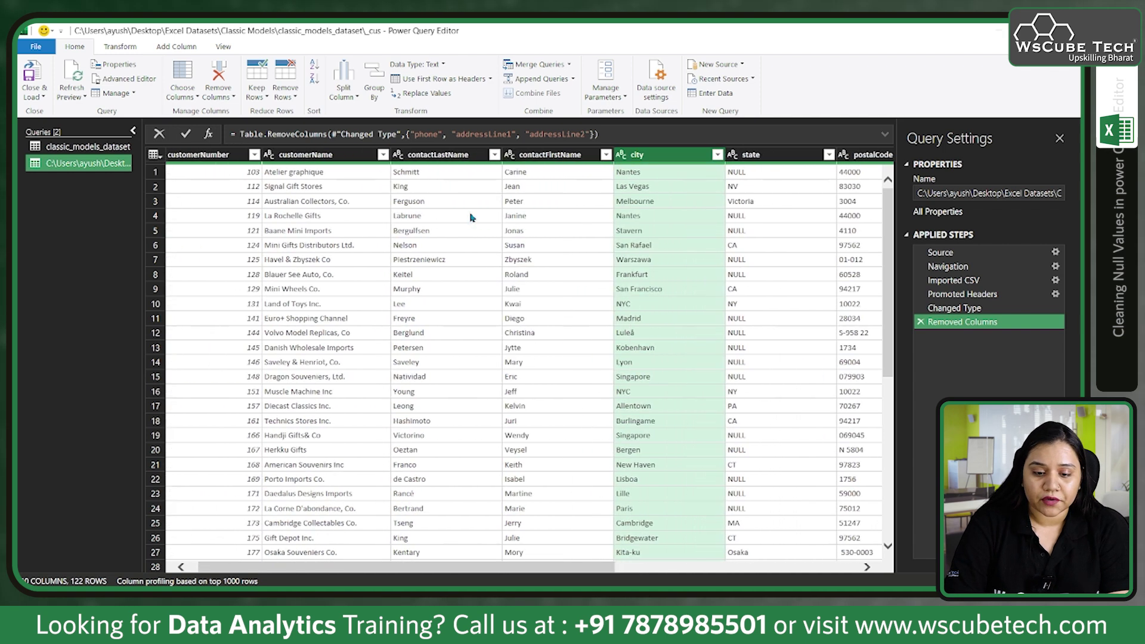
pyautogui.click(563, 157)
pyautogui.click(503, 157)
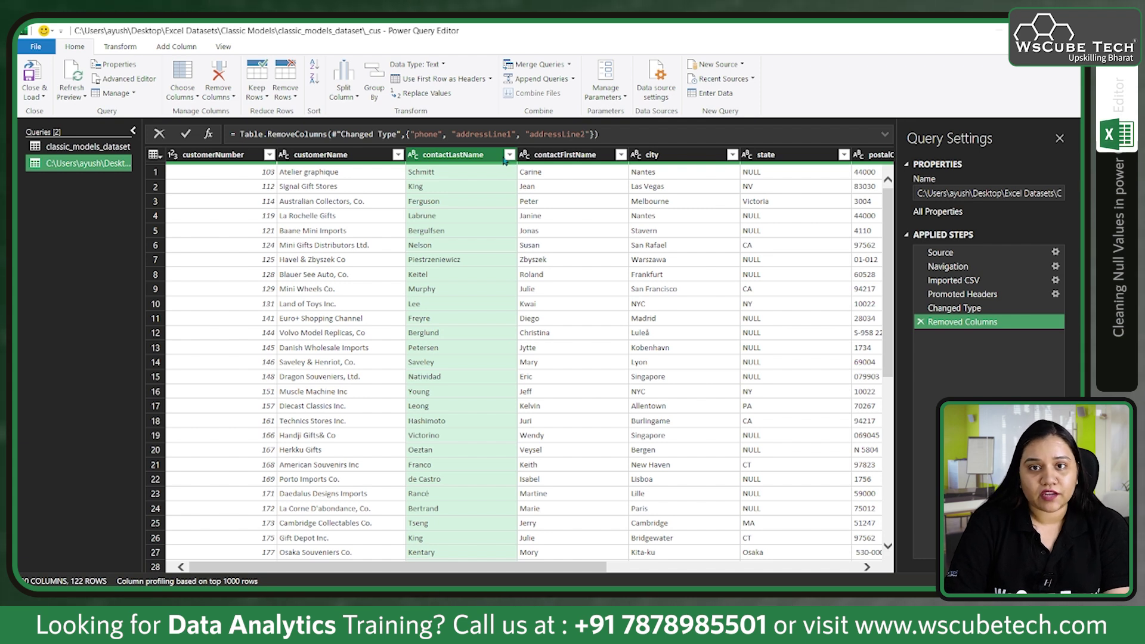
# Merge contactFirstName and contactLastName with a Space separator into a column named Full Name
pyautogui.click(124, 46)
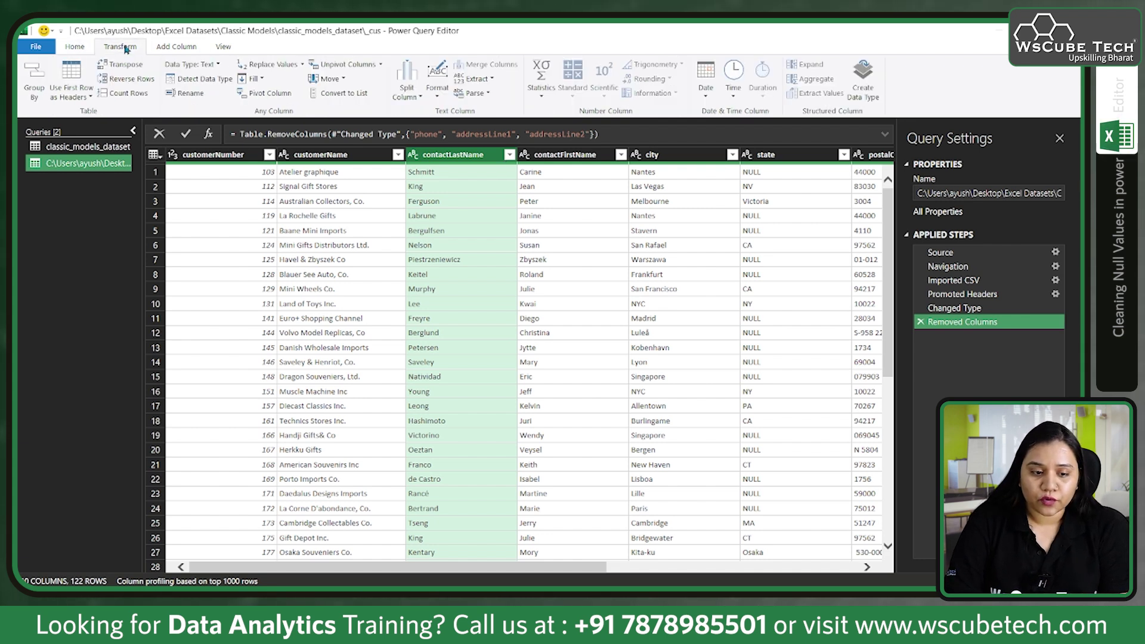
pyautogui.click(550, 156)
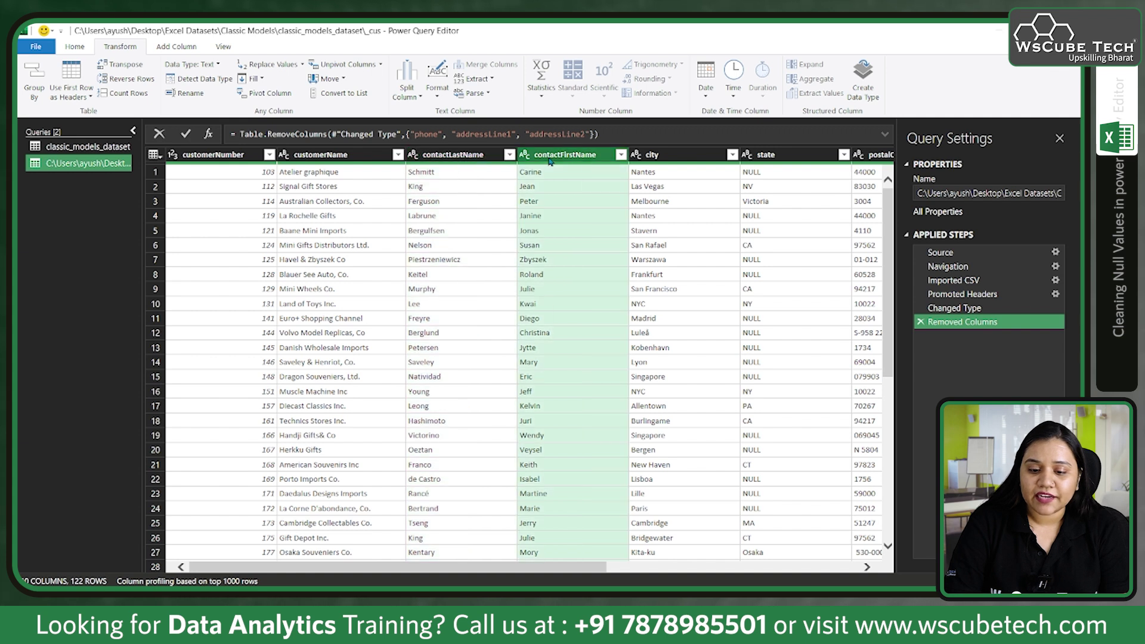
pyautogui.keyDown('ctrl'); pyautogui.click(438, 157); pyautogui.keyUp('ctrl')
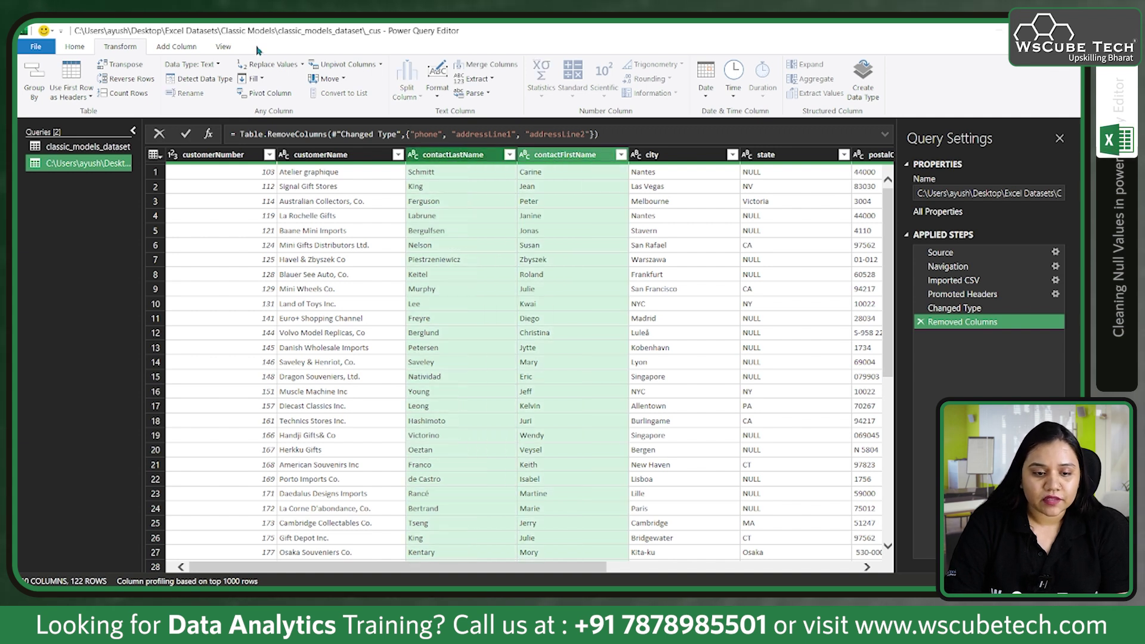
pyautogui.click(500, 70)
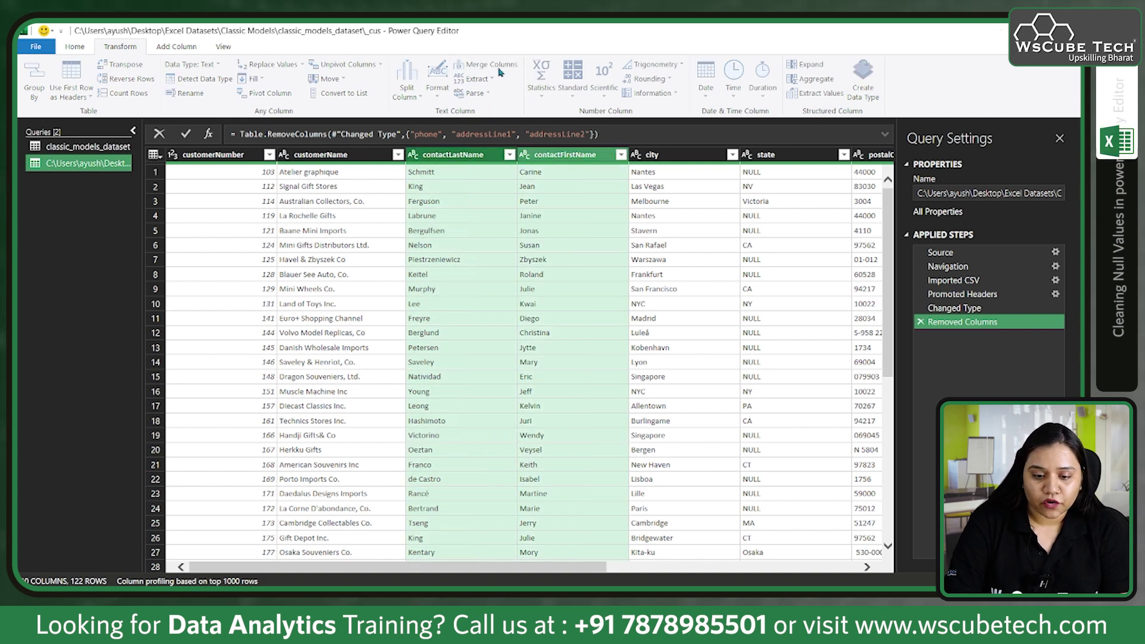
pyautogui.click(433, 300)
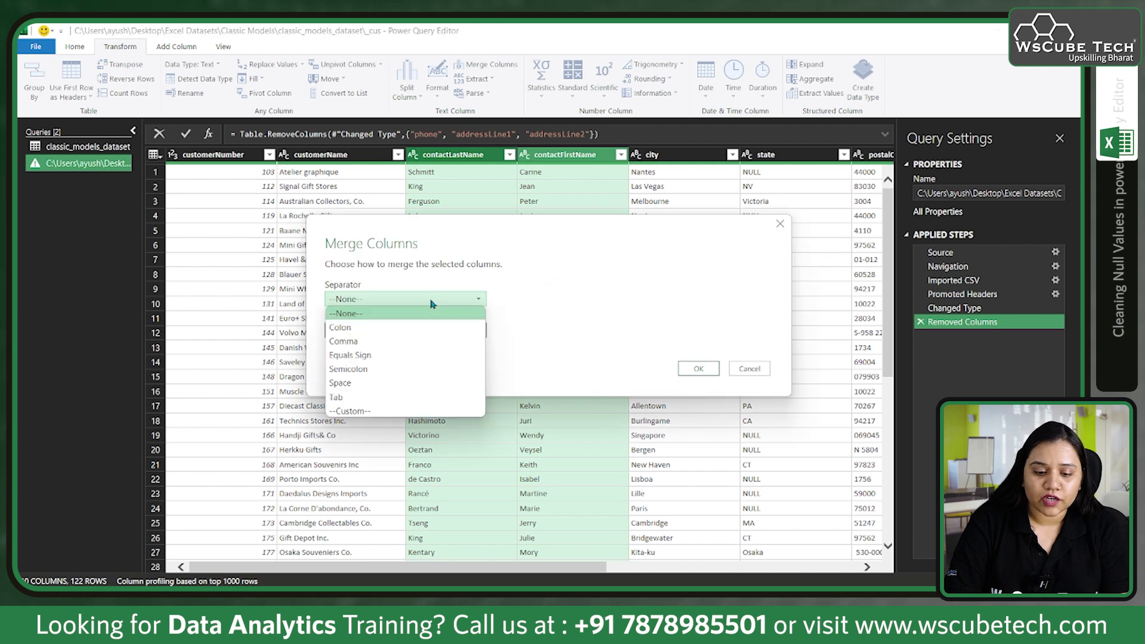
pyautogui.click(402, 388)
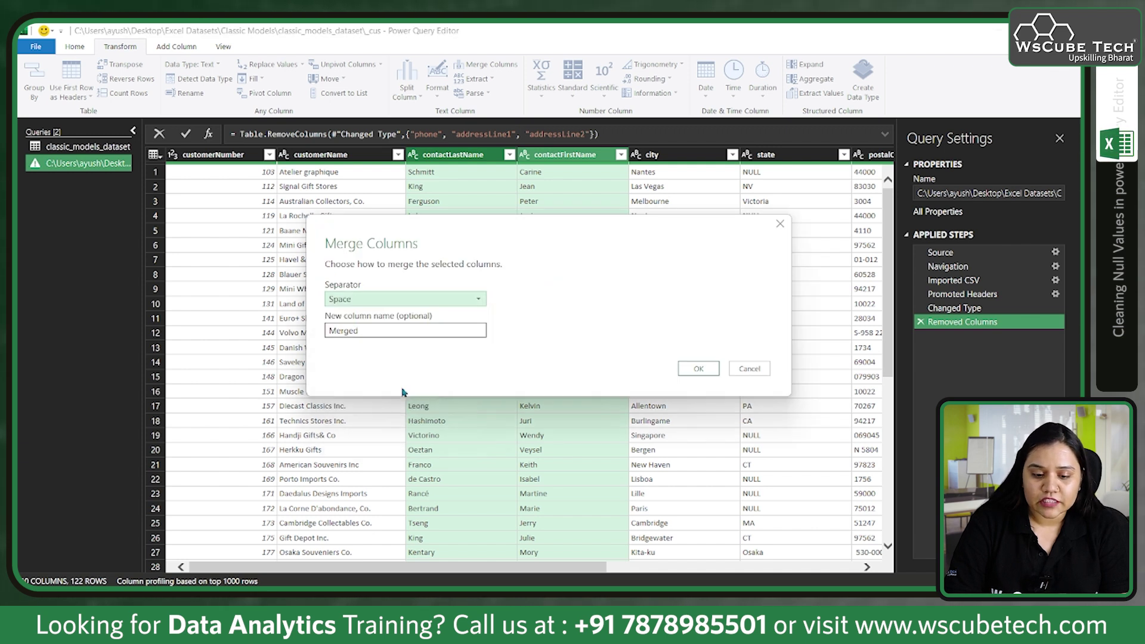
pyautogui.click(388, 331)
pyautogui.press('BackSpace')
pyautogui.press('BackSpace')
pyautogui.press('BackSpace')
pyautogui.press('BackSpace')
pyautogui.write('Full Name')
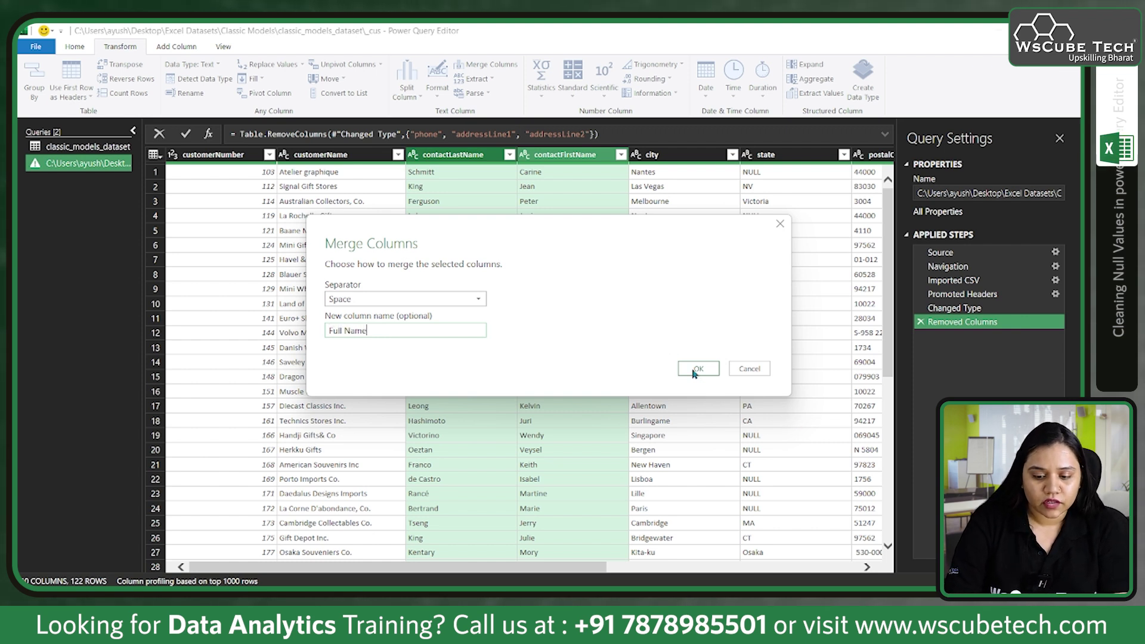
pyautogui.click(699, 370)
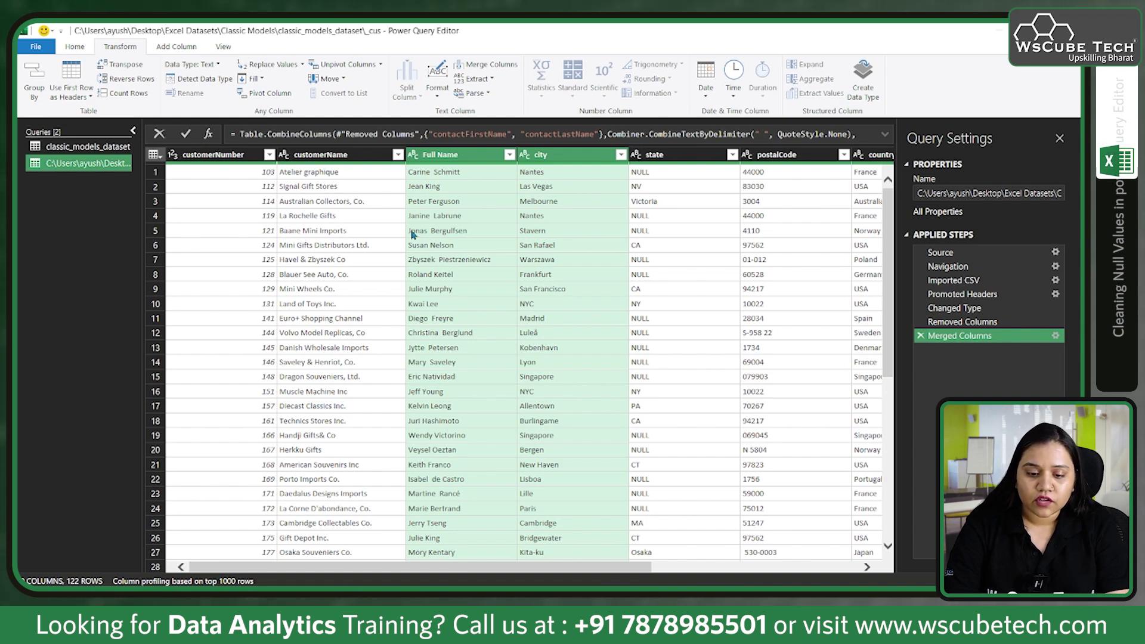
# Delete the Full Name merge step and trim leading and trailing spaces from contactFirstName
pyautogui.click(922, 336)
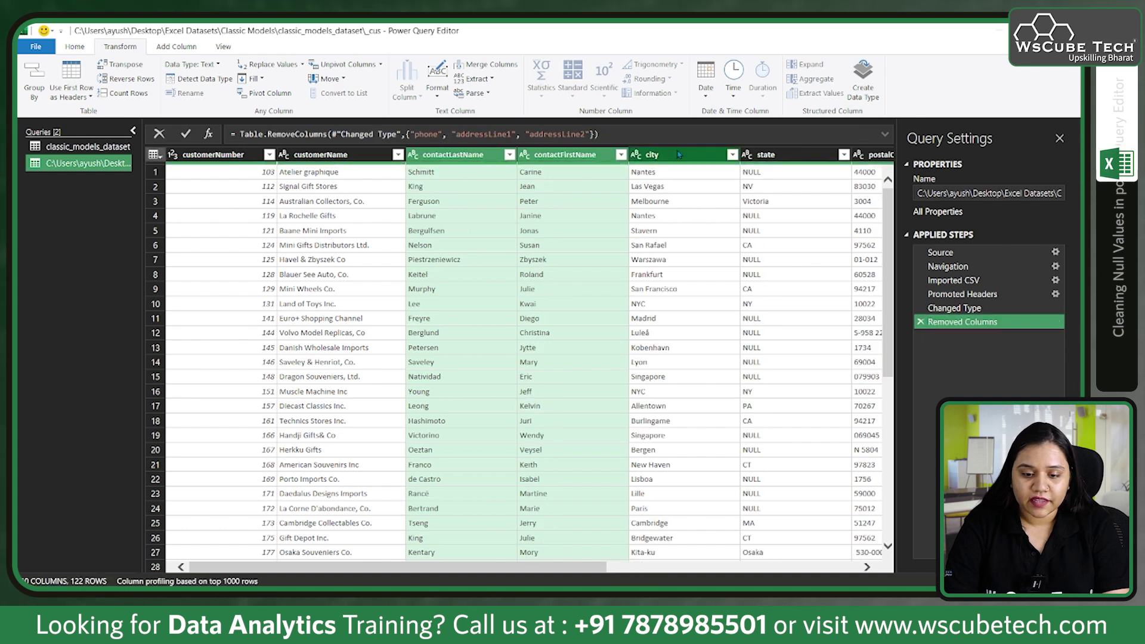
pyautogui.click(570, 155)
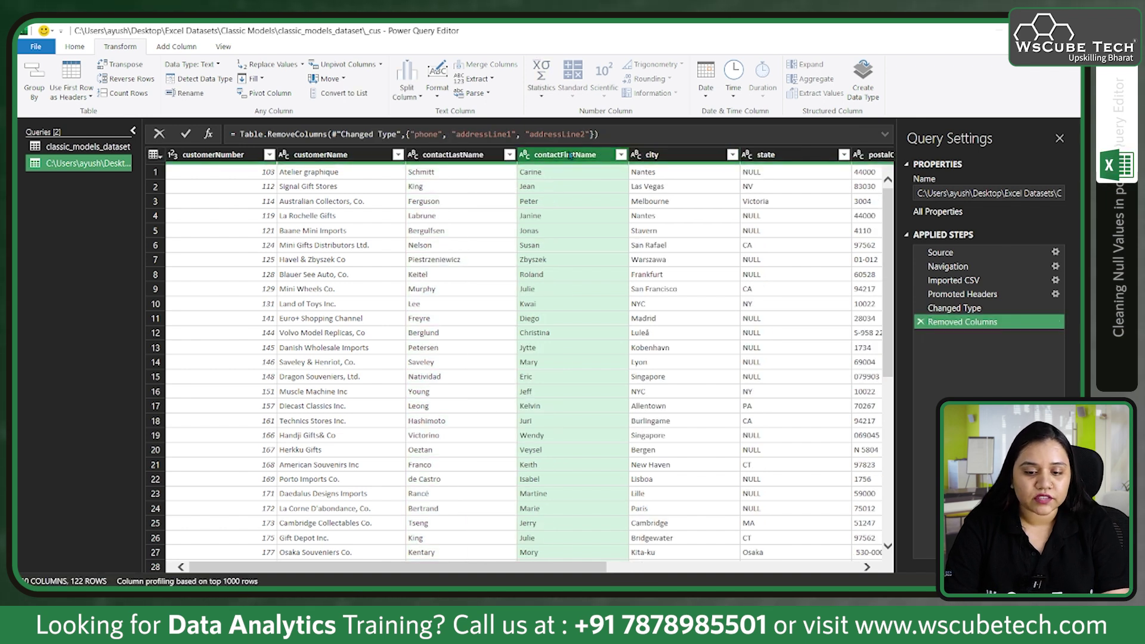
pyautogui.click(437, 89)
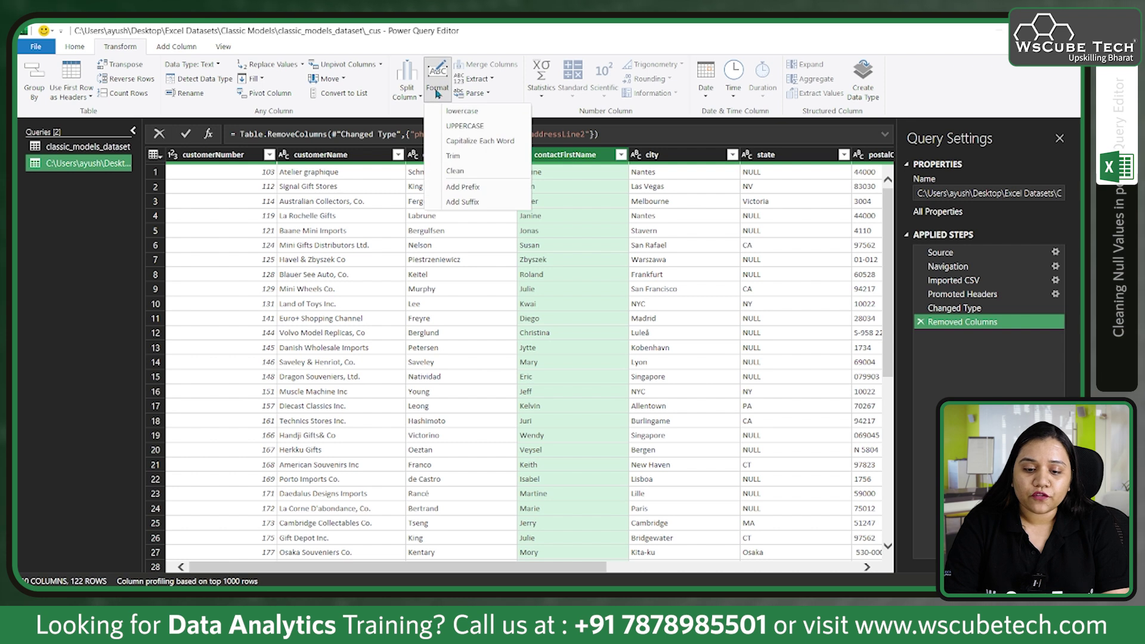
pyautogui.click(471, 157)
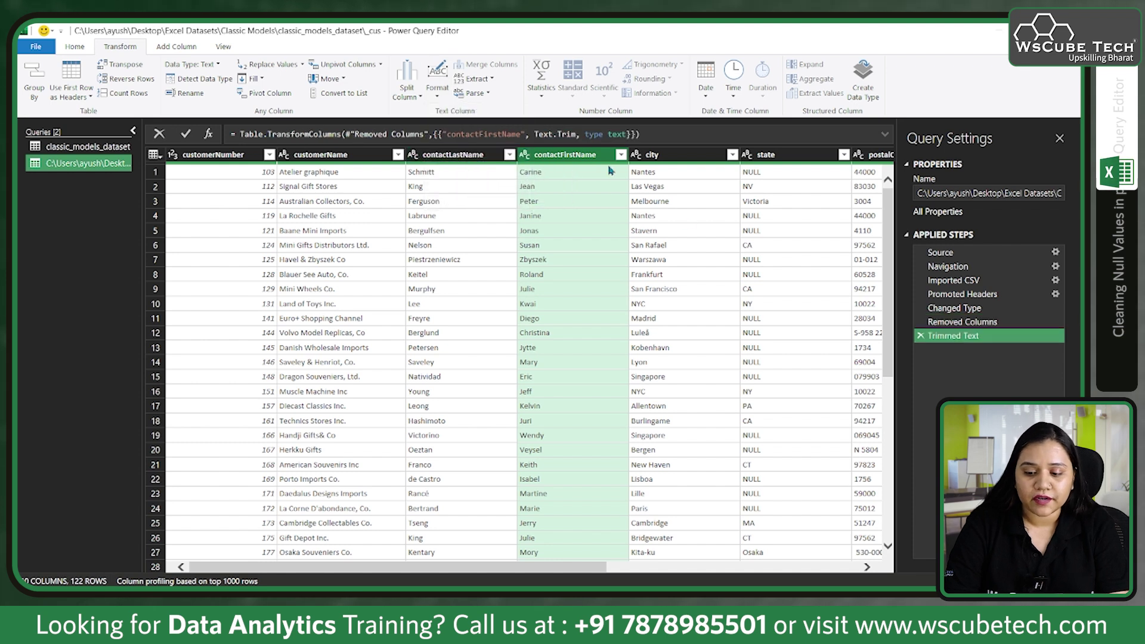
# Merge the trimmed contactFirstName and contactLastName, Space-separated, into a column named FullName
pyautogui.keyDown('ctrl'); pyautogui.click(426, 155); pyautogui.keyUp('ctrl')
pyautogui.click(491, 65)
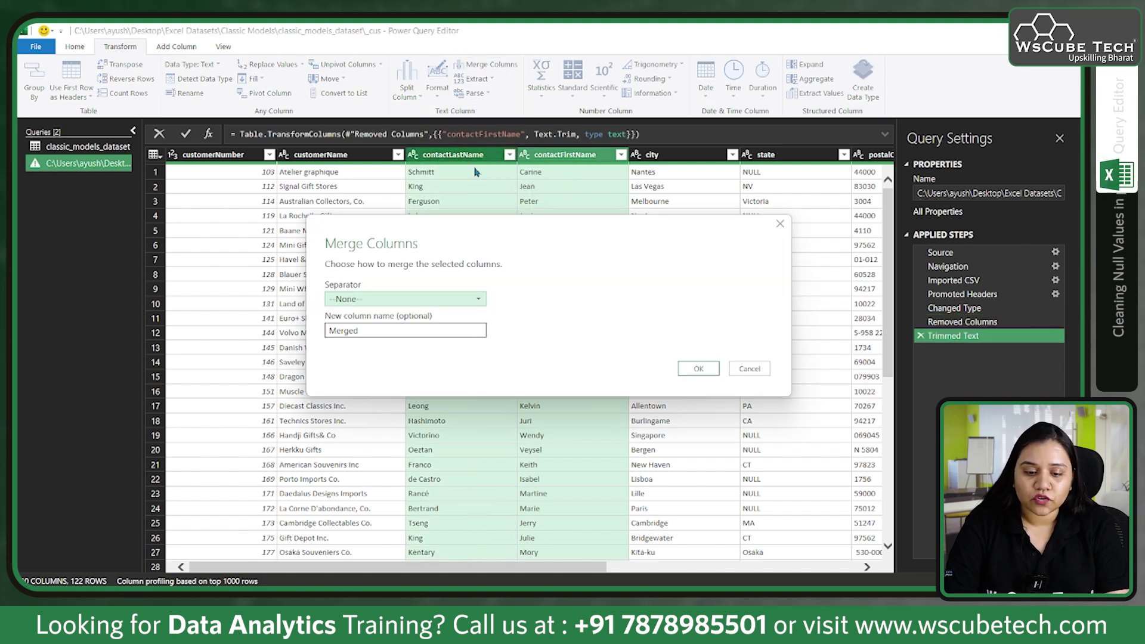
pyautogui.click(407, 301)
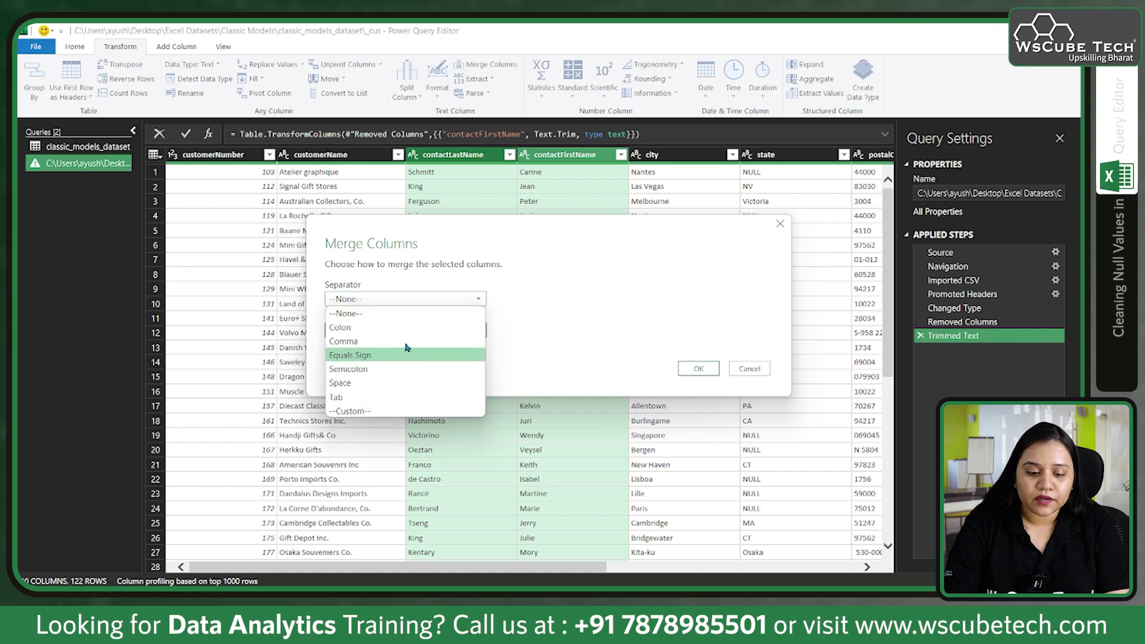
pyautogui.click(403, 383)
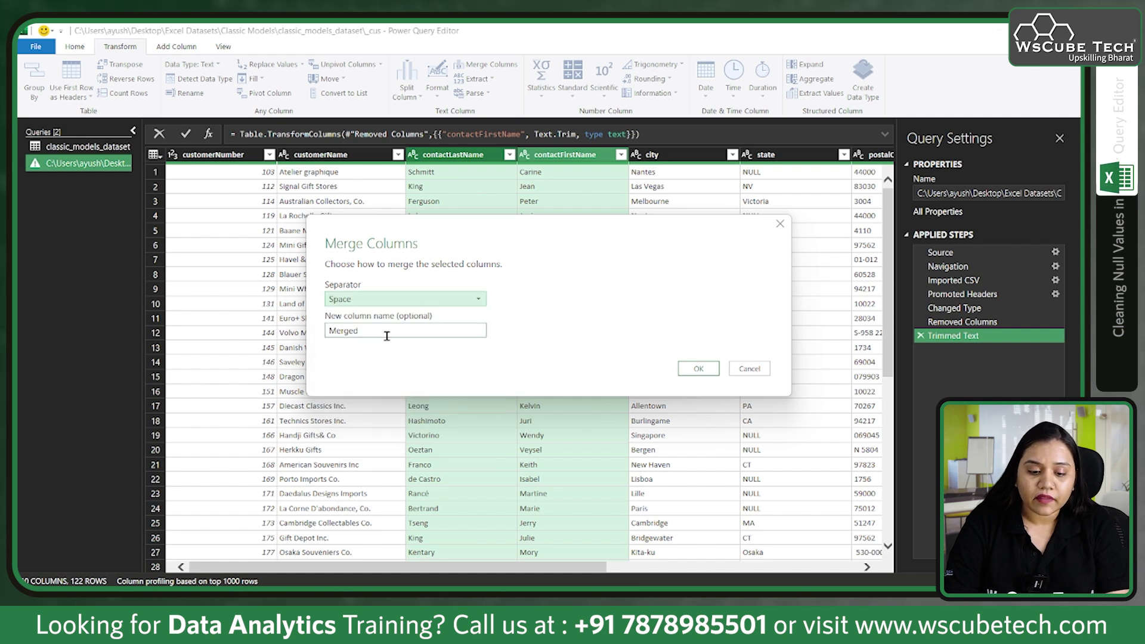
pyautogui.doubleClick(386, 333)
pyautogui.press('BackSpace')
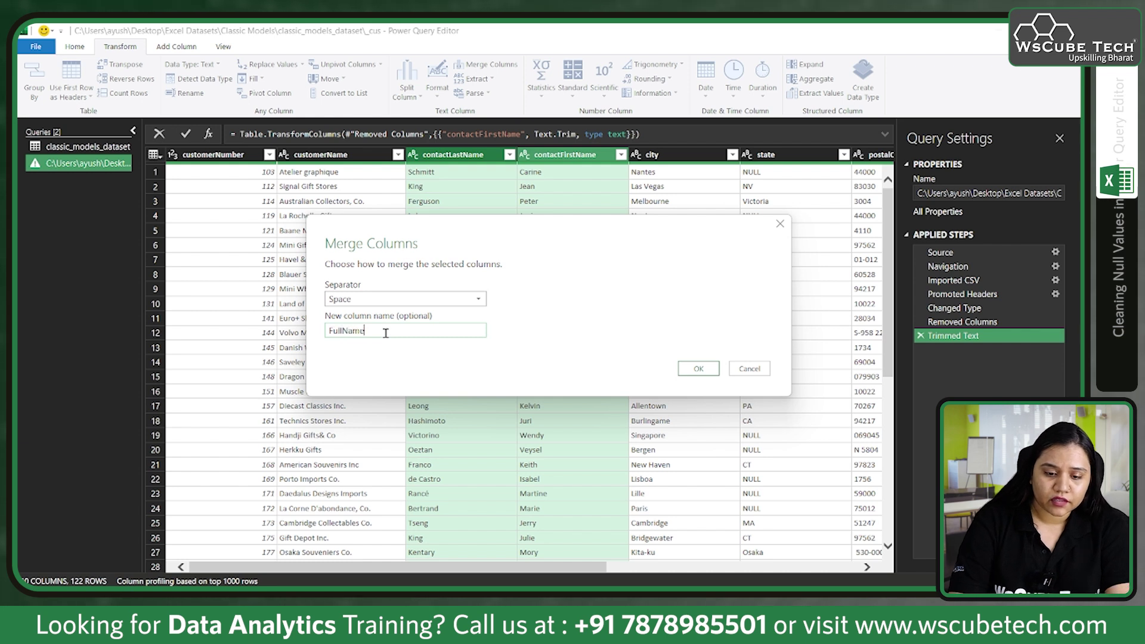
pyautogui.write('FullName')
pyautogui.press('Return')
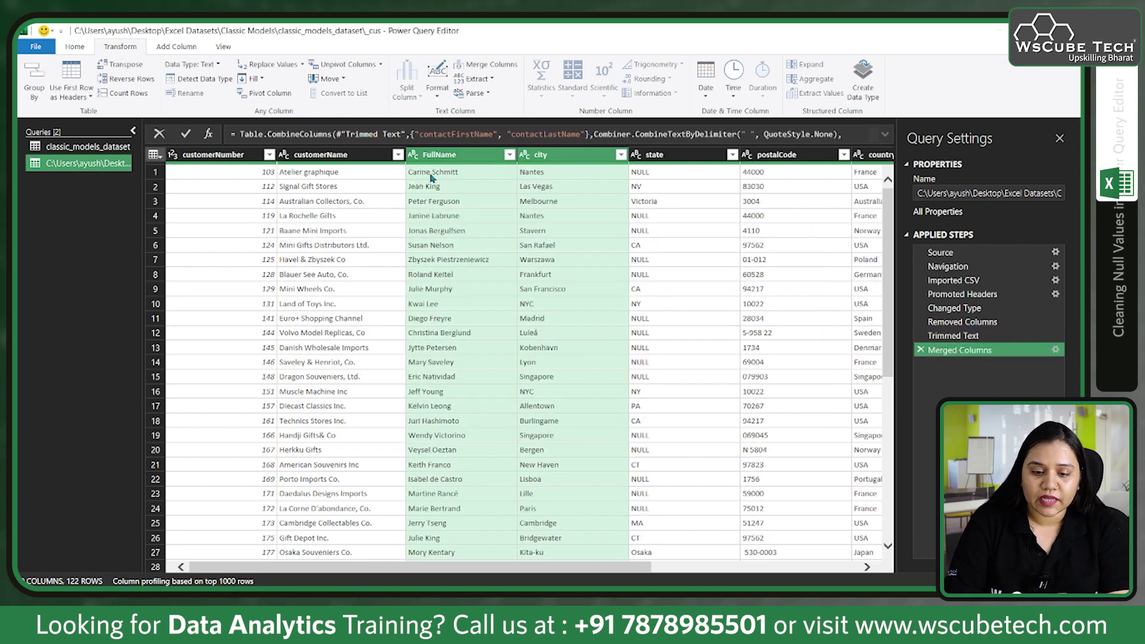
pyautogui.hscroll(4, 461, 191)
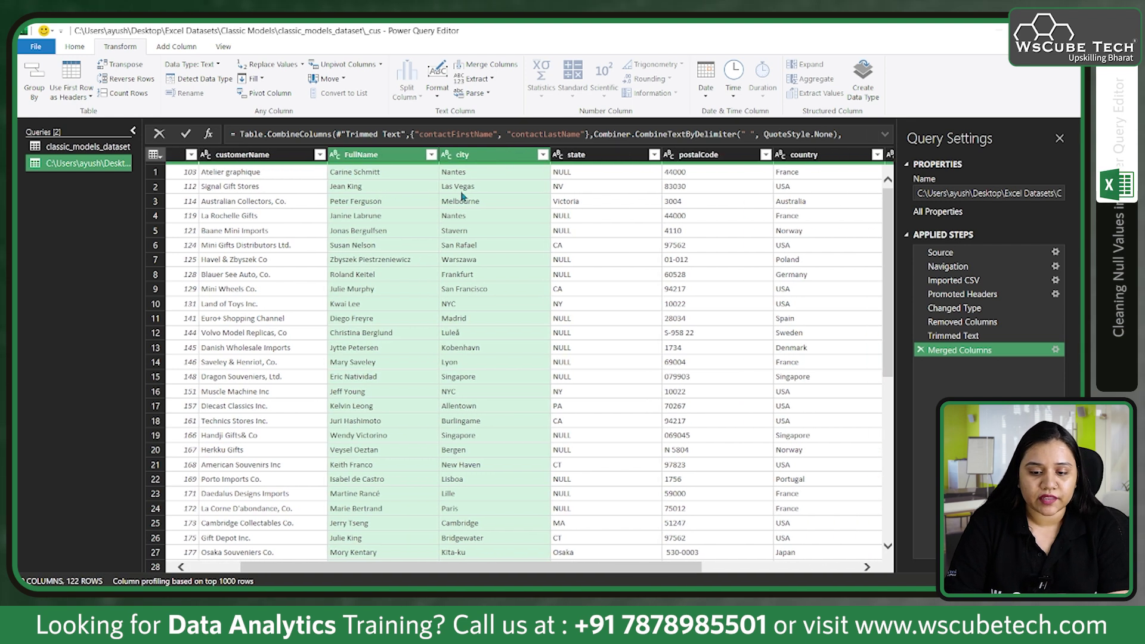
pyautogui.click(471, 156)
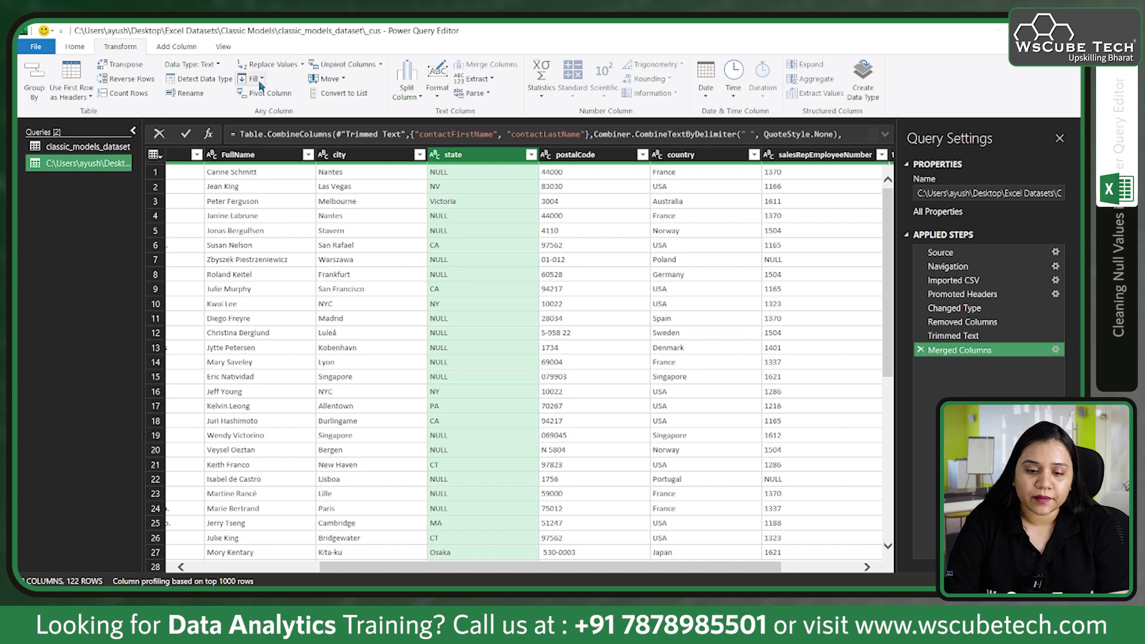
pyautogui.click(260, 81)
pyautogui.click(263, 95)
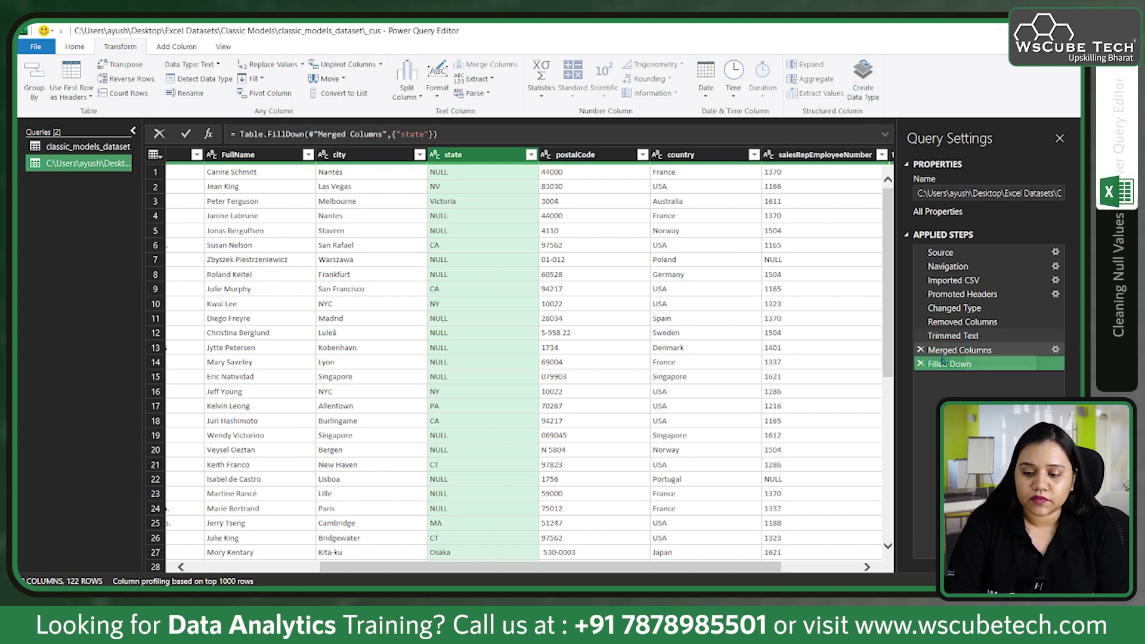
pyautogui.click(921, 364)
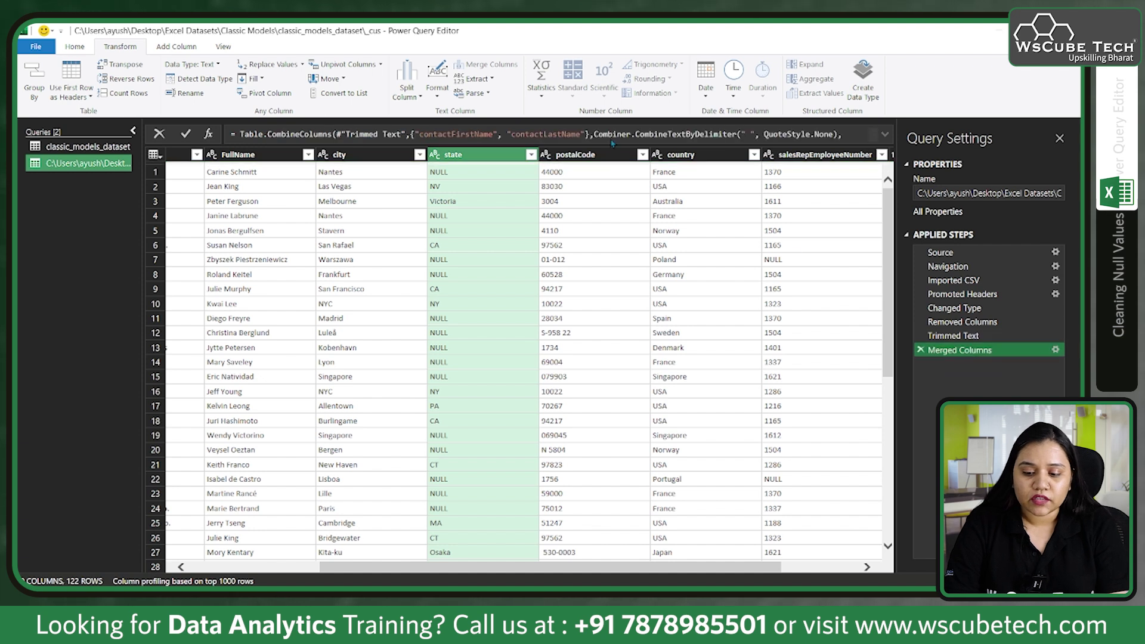
pyautogui.click(262, 80)
pyautogui.click(263, 110)
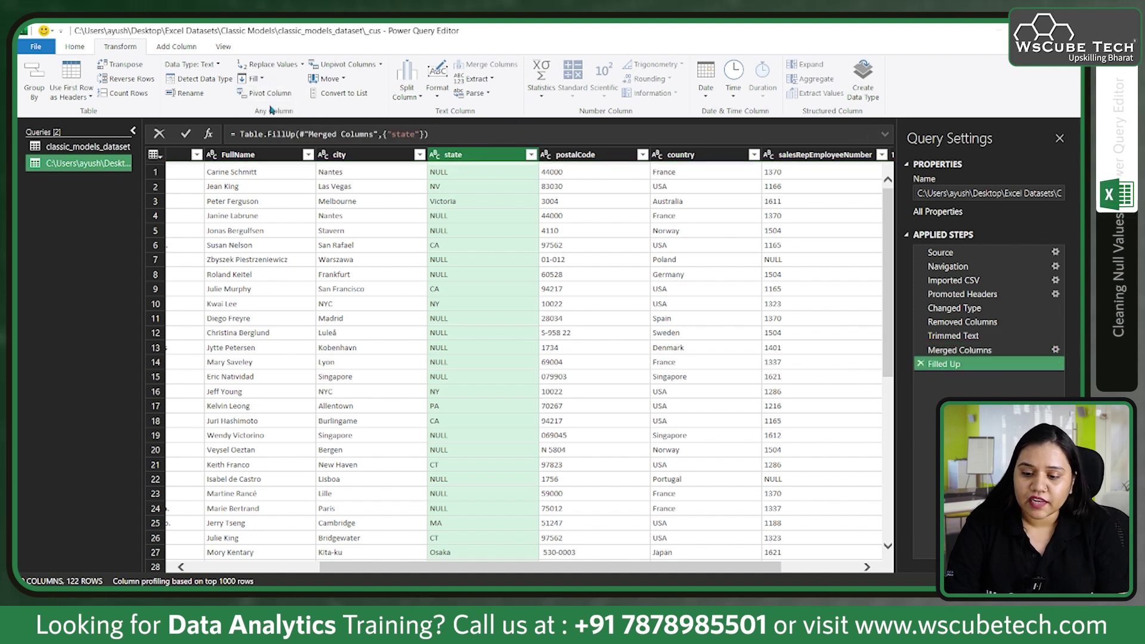
pyautogui.click(917, 365)
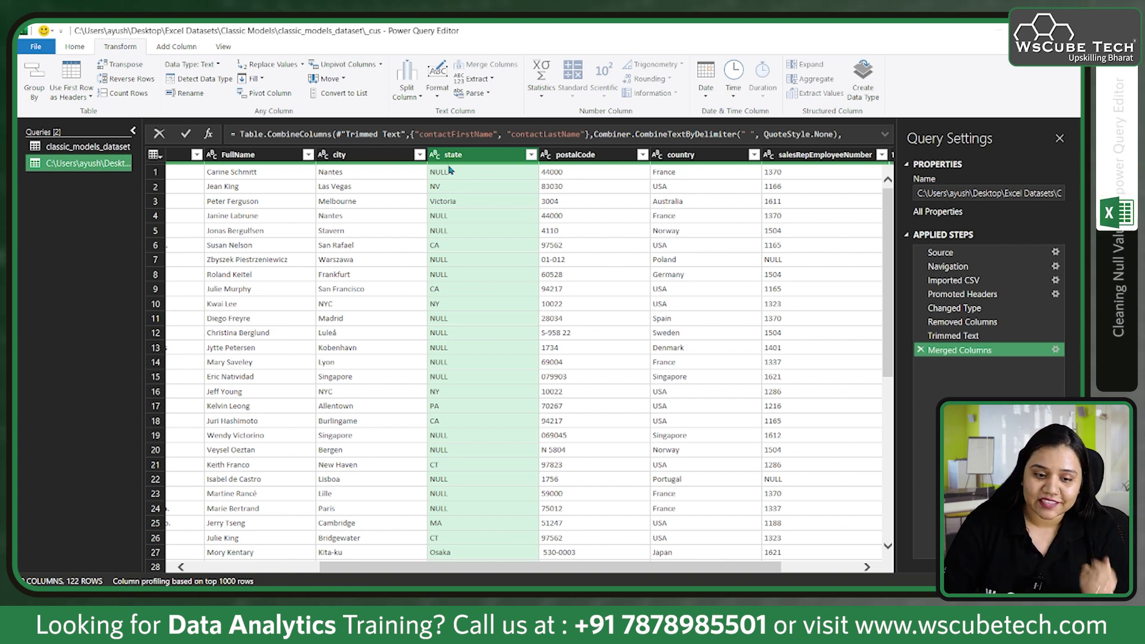
# Replace the text NULL with null in the state column
pyautogui.click(267, 65)
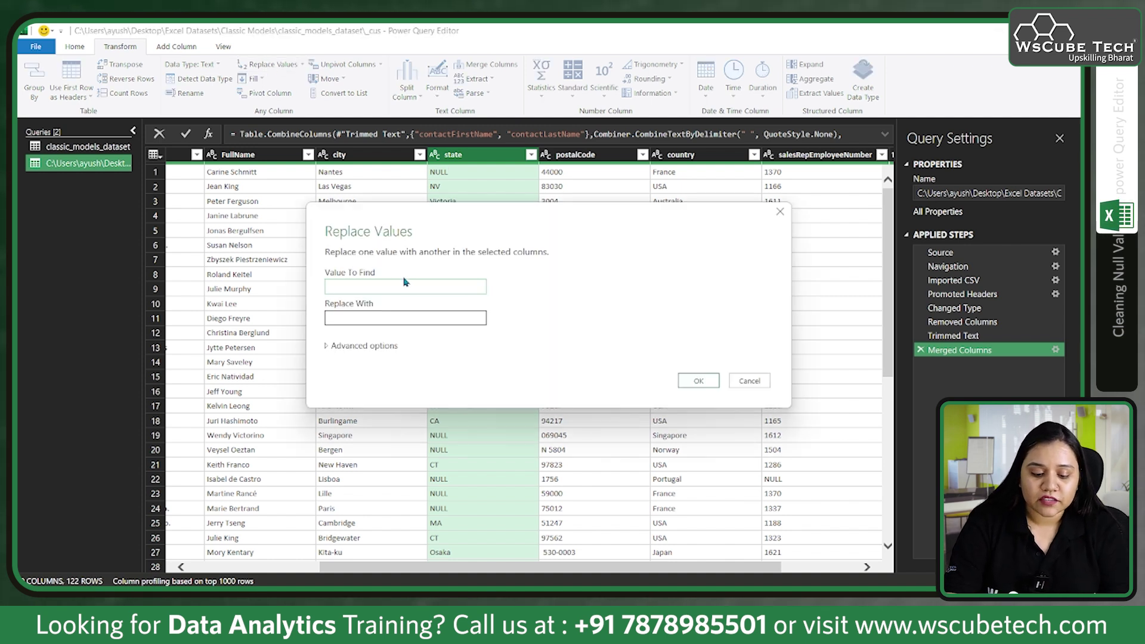
pyautogui.write('NULL')
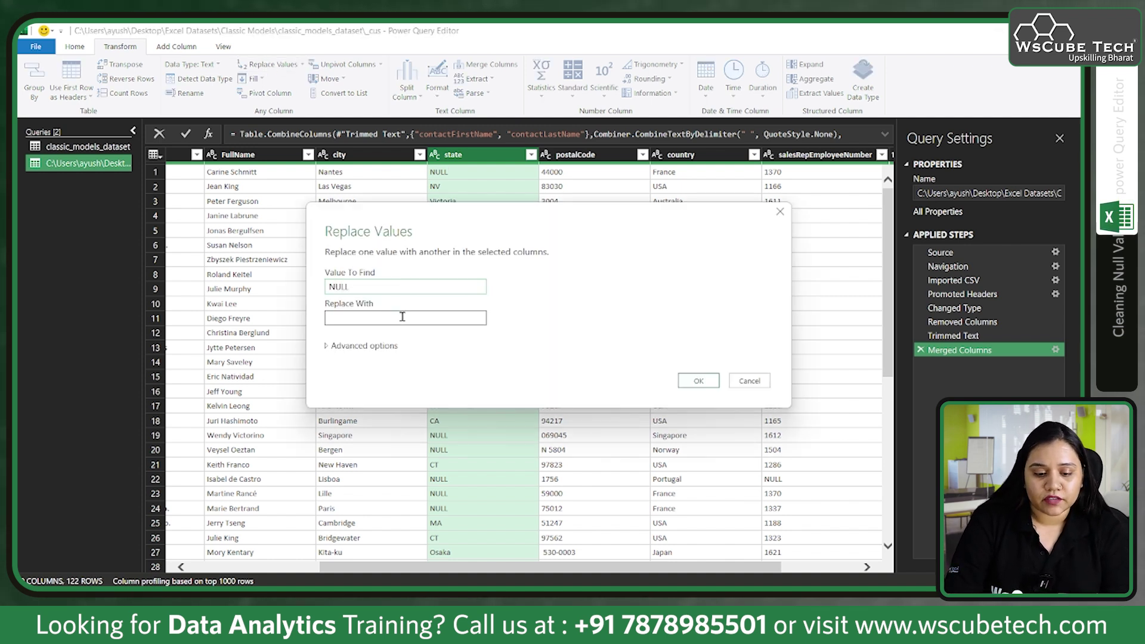
pyautogui.click(402, 318)
pyautogui.write('null')
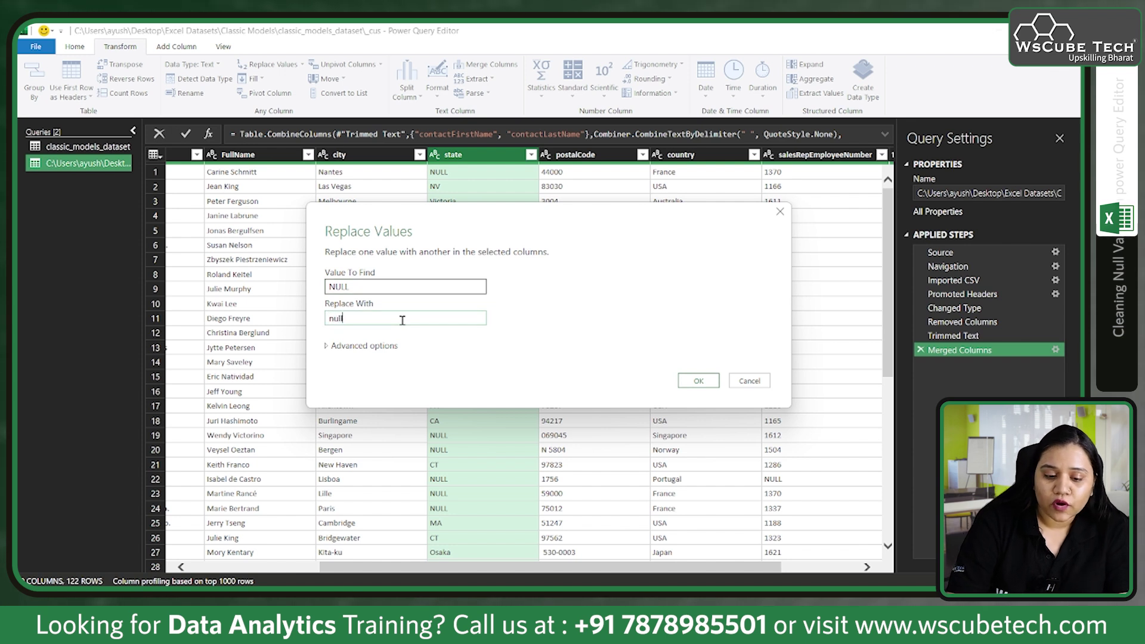
pyautogui.press('Return')
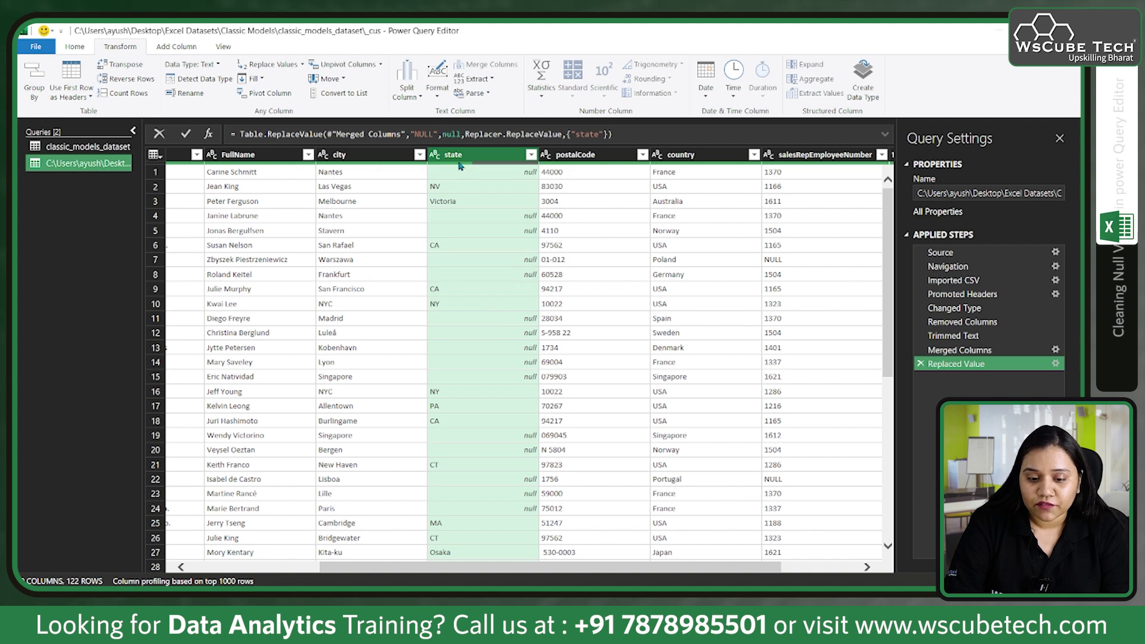
pyautogui.moveTo(478, 167)
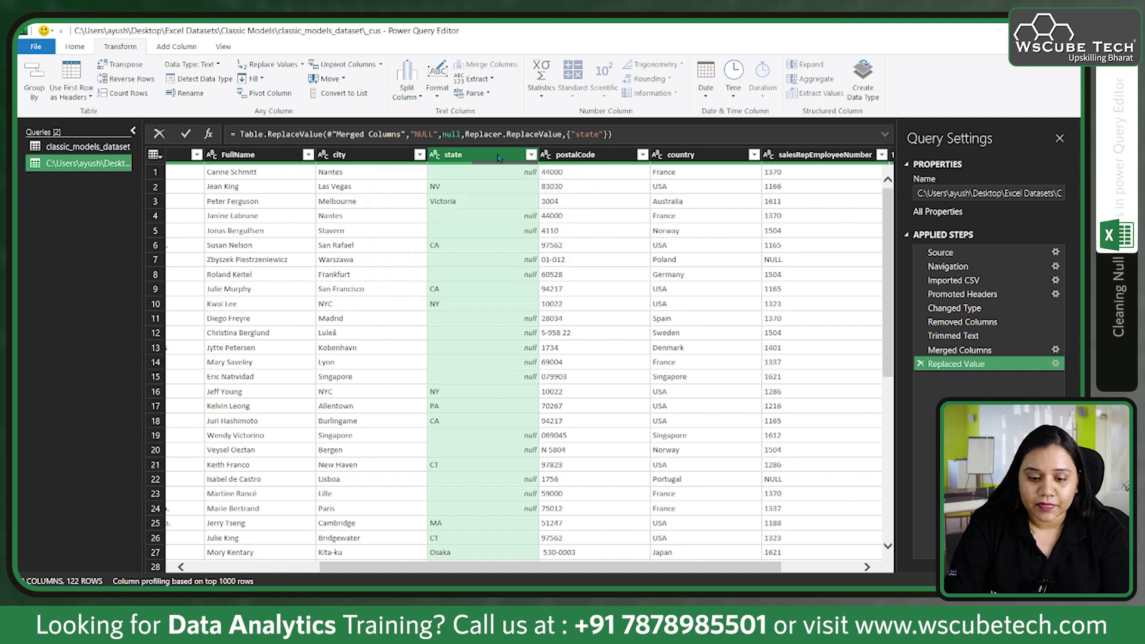
# Fill the state column down, then up, so no empty state cells remain
pyautogui.click(254, 78)
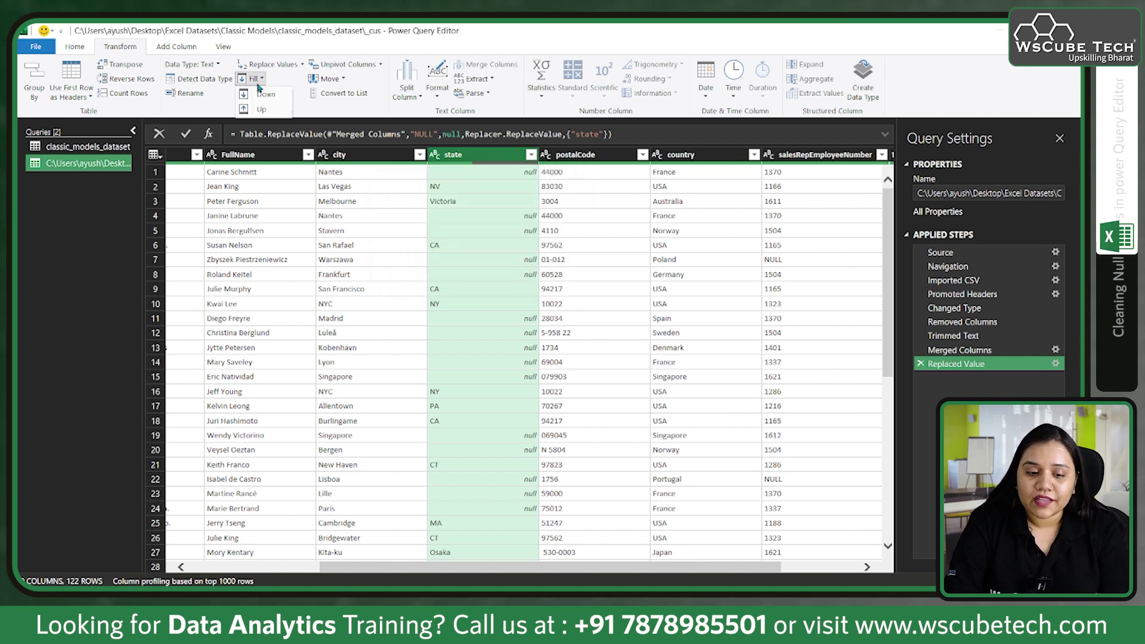
pyautogui.click(265, 94)
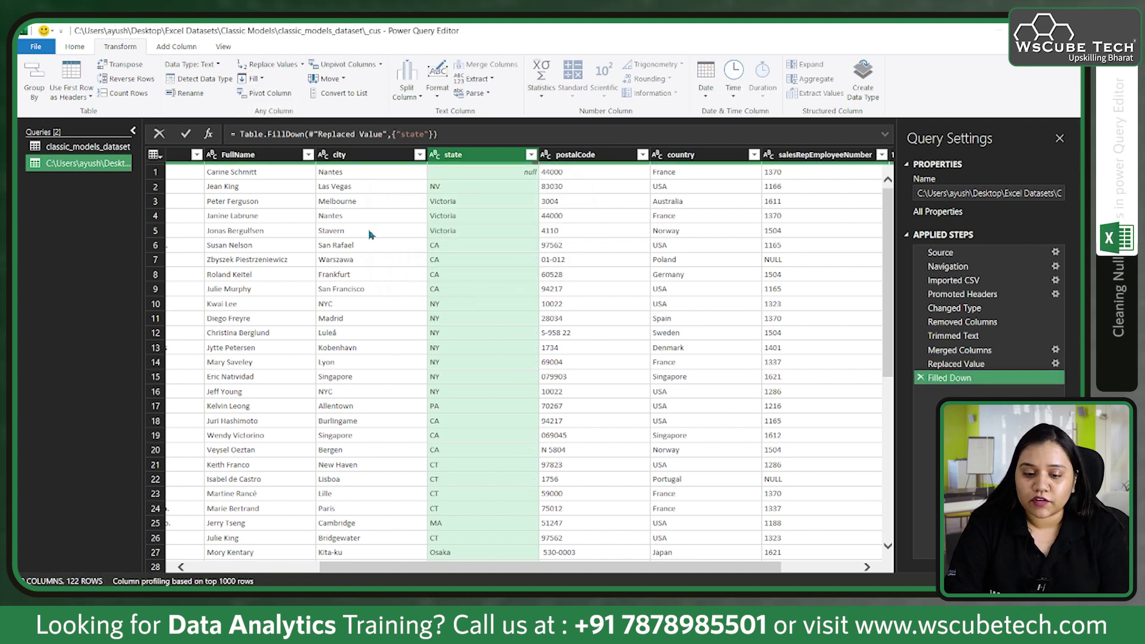
pyautogui.click(253, 79)
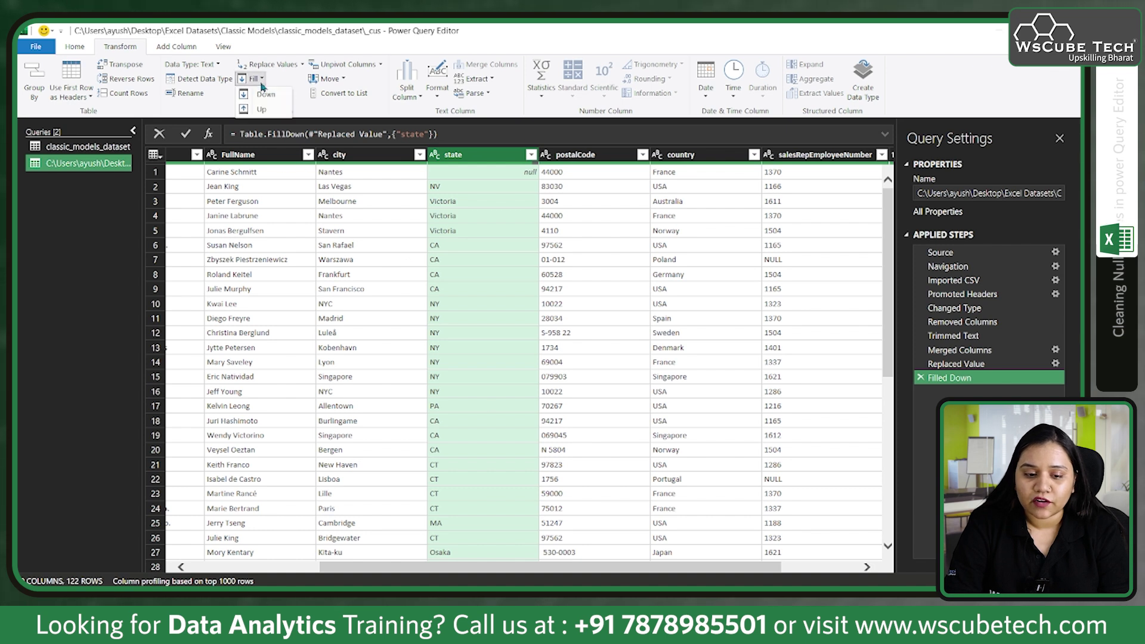
pyautogui.click(262, 110)
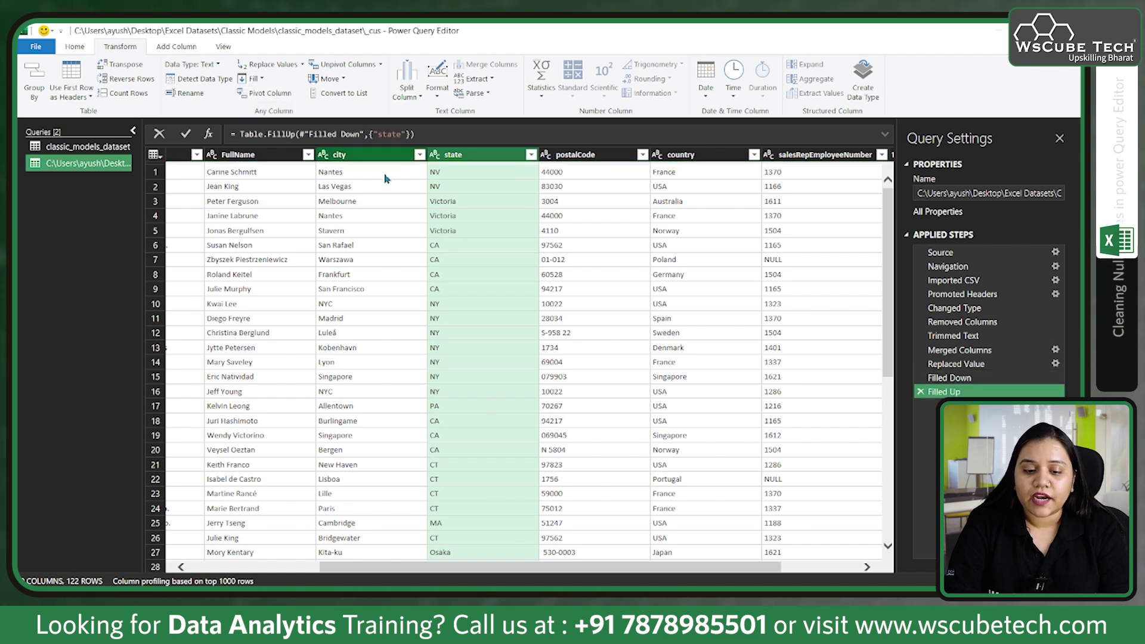
# Check the filled state values in rows 1 and 2, then select the postalCode column
pyautogui.click(446, 187)
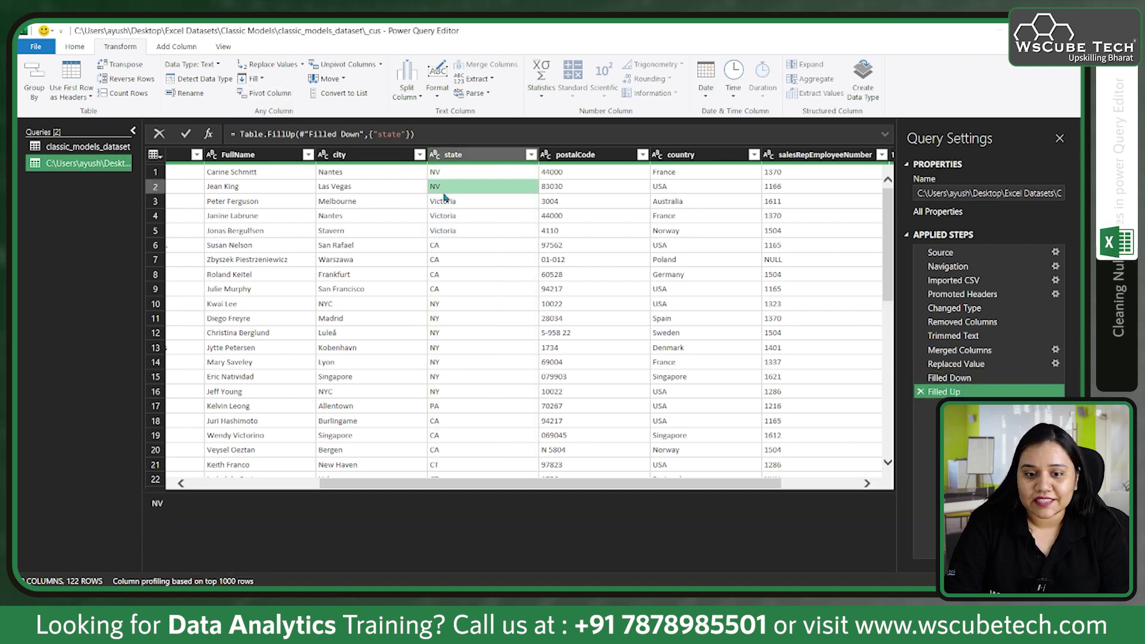
pyautogui.click(452, 173)
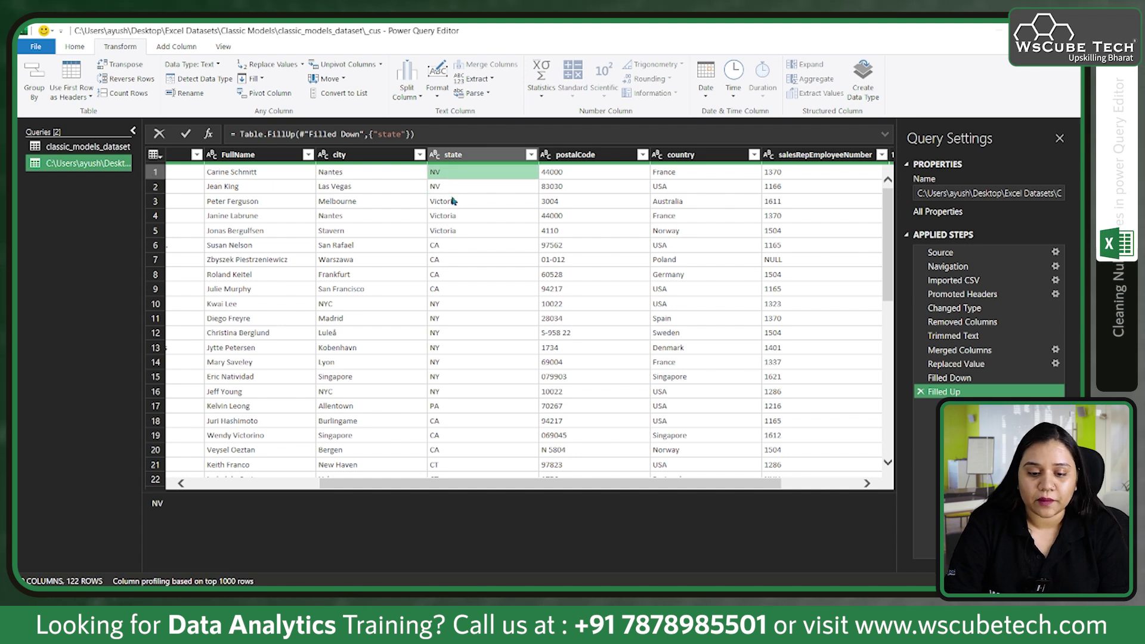
pyautogui.hscroll(2, 453, 173)
pyautogui.click(477, 157)
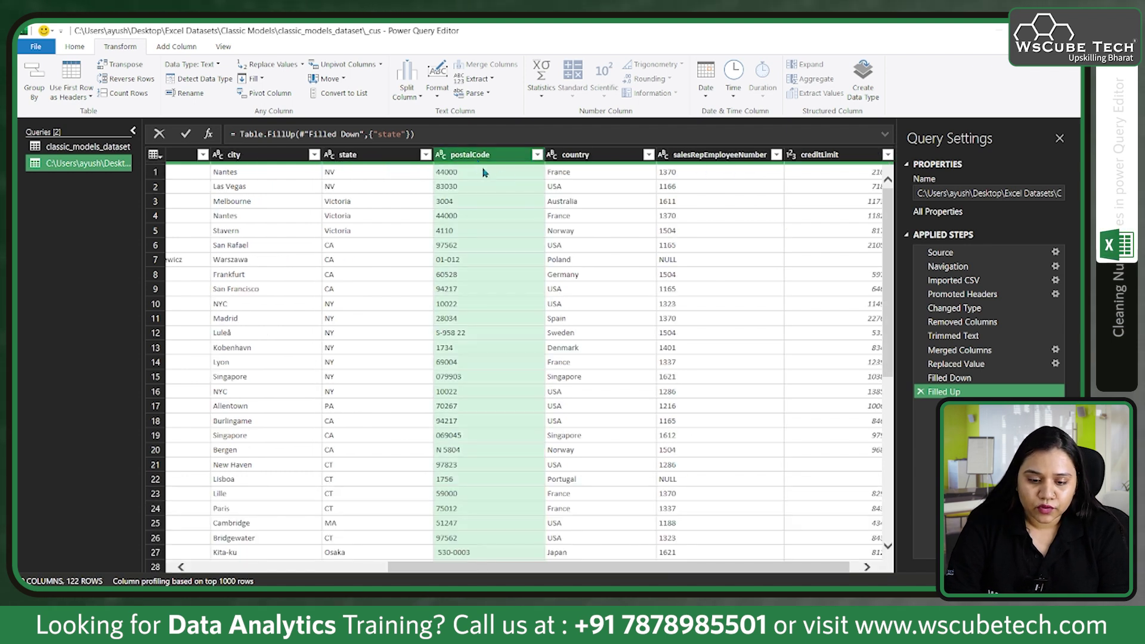
# Delete the postalCode column and select salesRepEmployeeNumber
pyautogui.press('Delete')
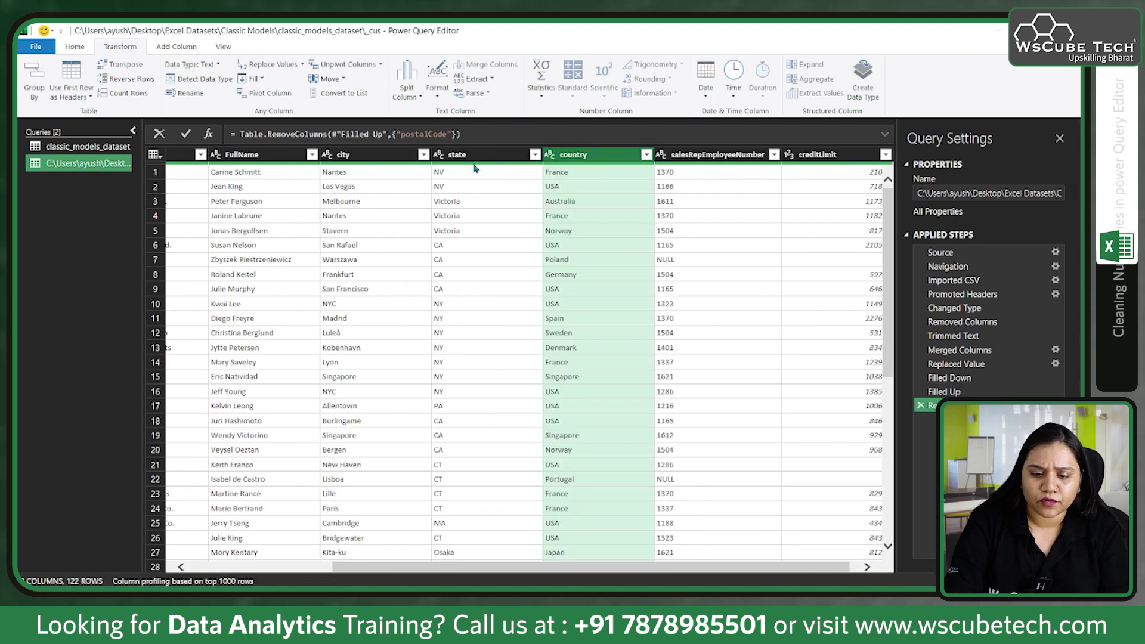
pyautogui.hscroll(1, 537, 173)
pyautogui.click(677, 156)
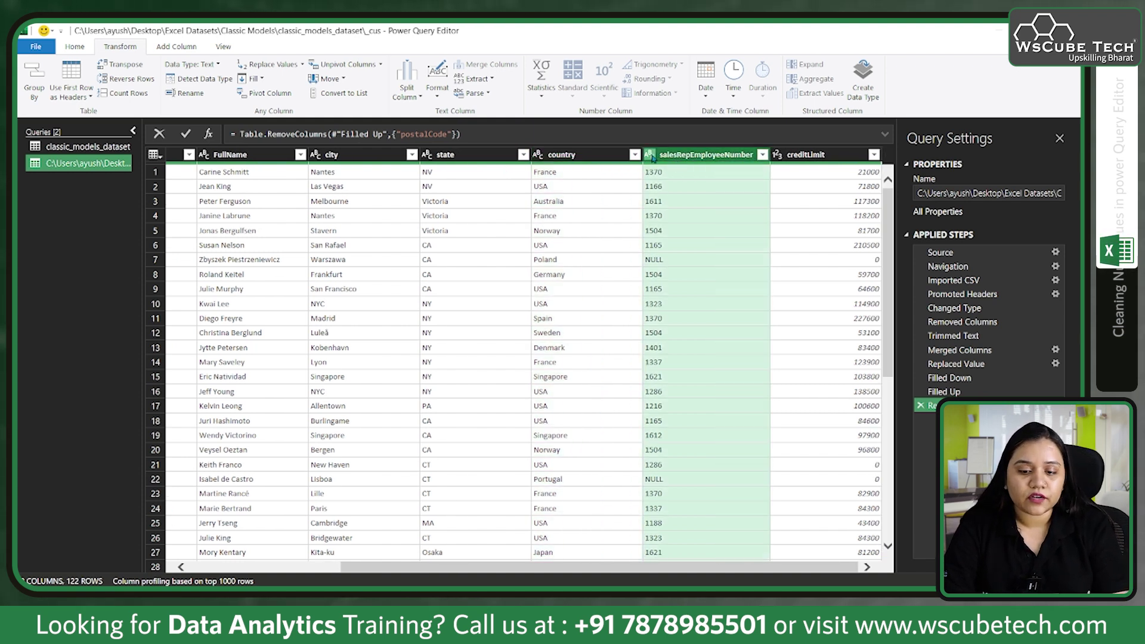
# Set salesRepEmployeeNumber to Whole Number and fill its empty cells down
pyautogui.click(651, 155)
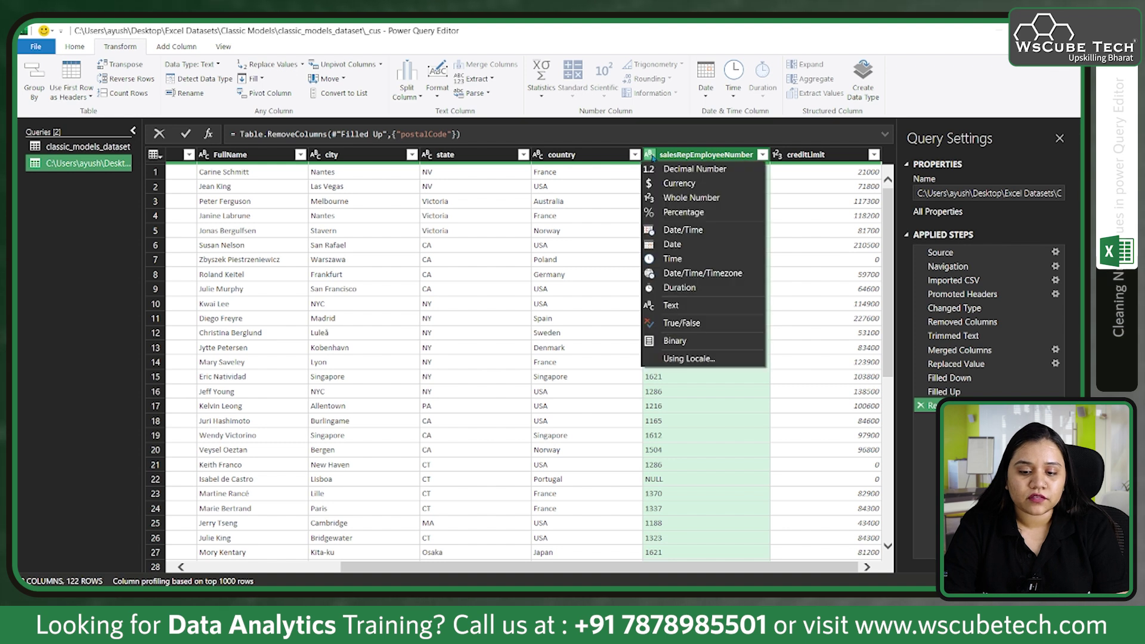
pyautogui.click(667, 198)
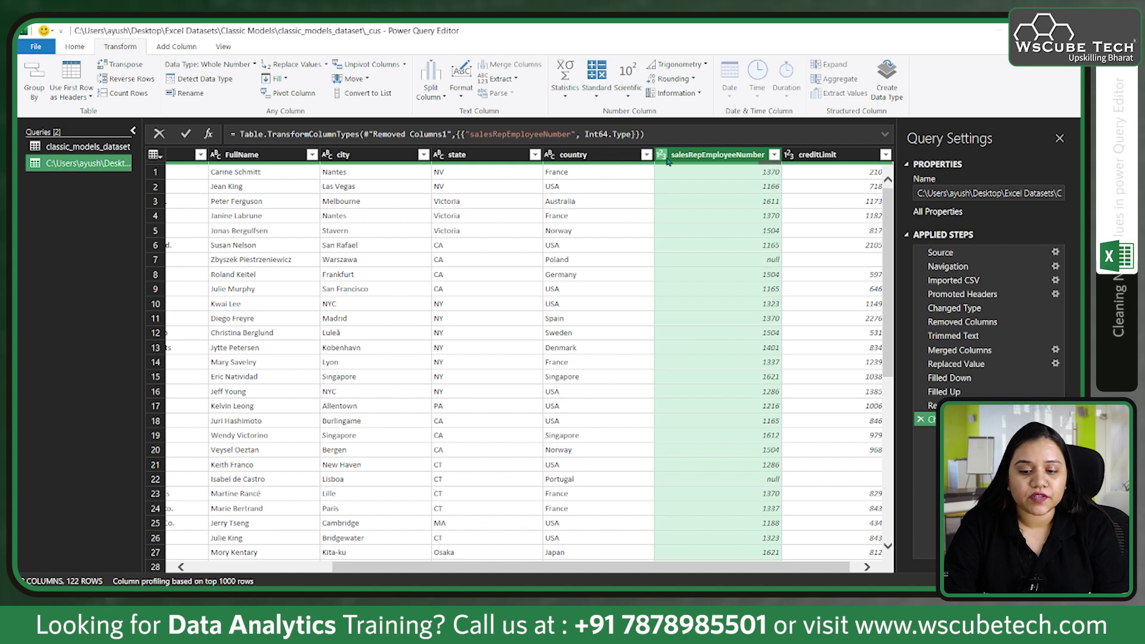
pyautogui.click(278, 79)
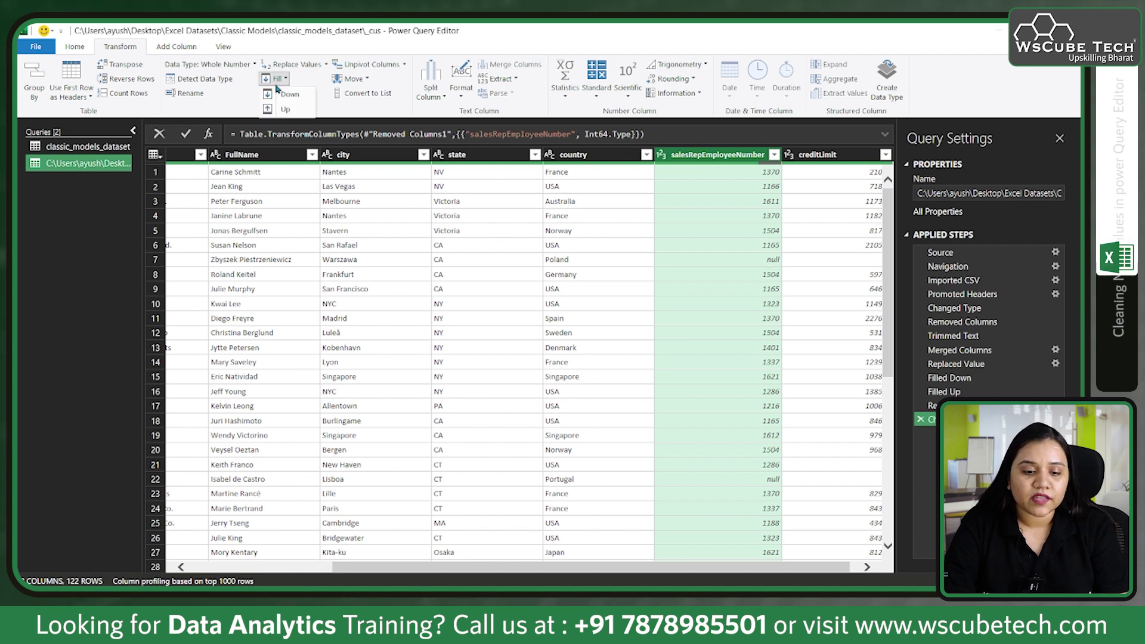
pyautogui.click(286, 94)
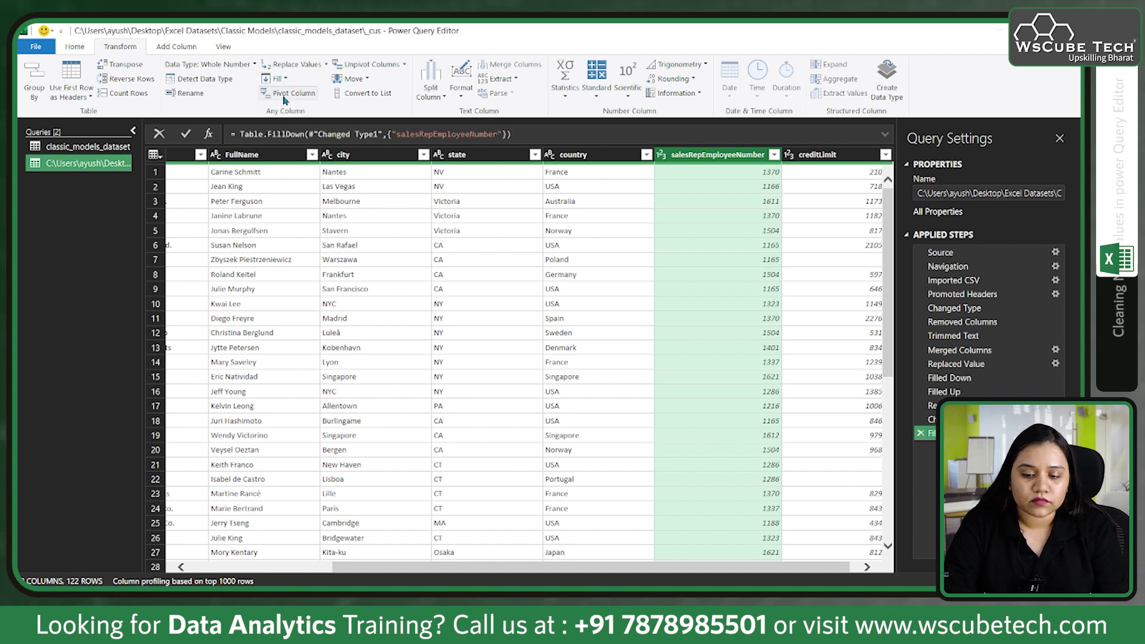
pyautogui.click(810, 156)
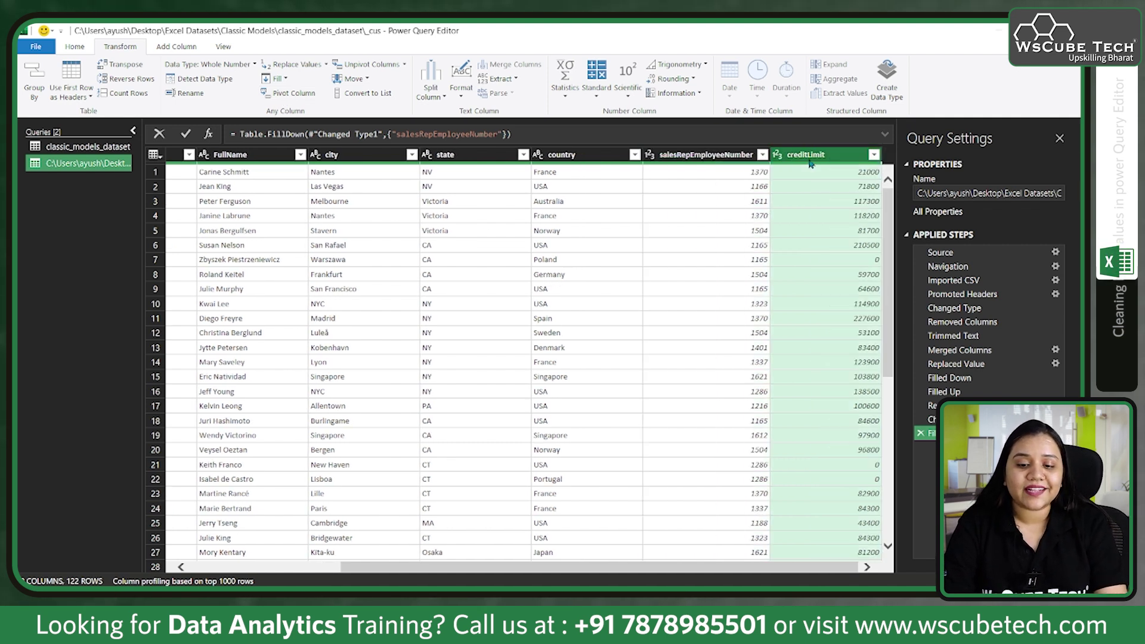
pyautogui.click(563, 95)
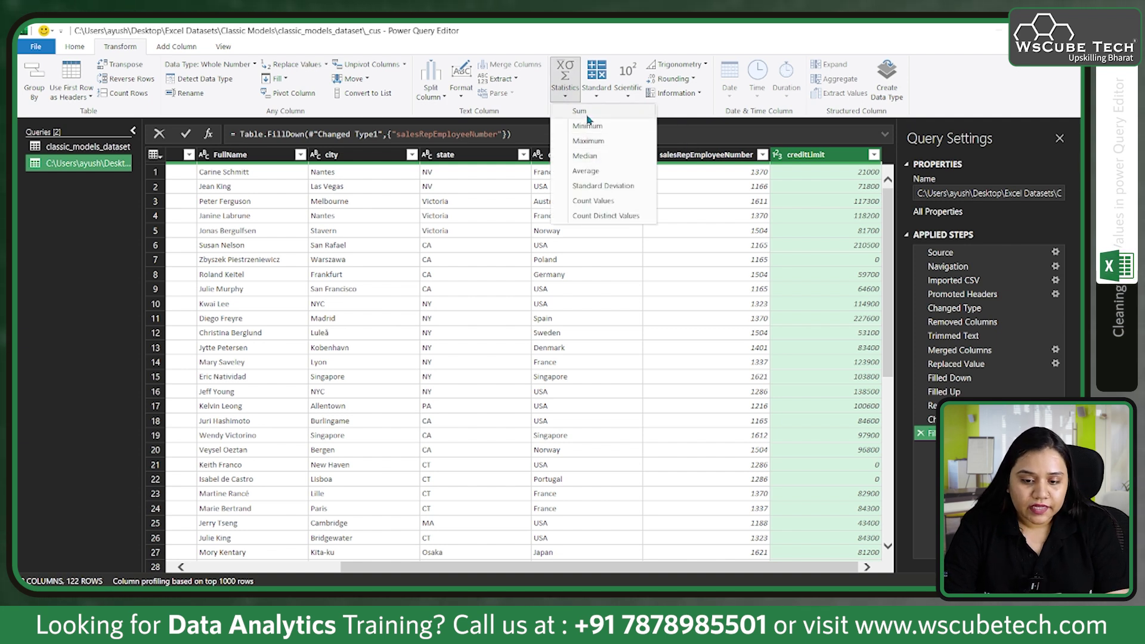
pyautogui.click(591, 172)
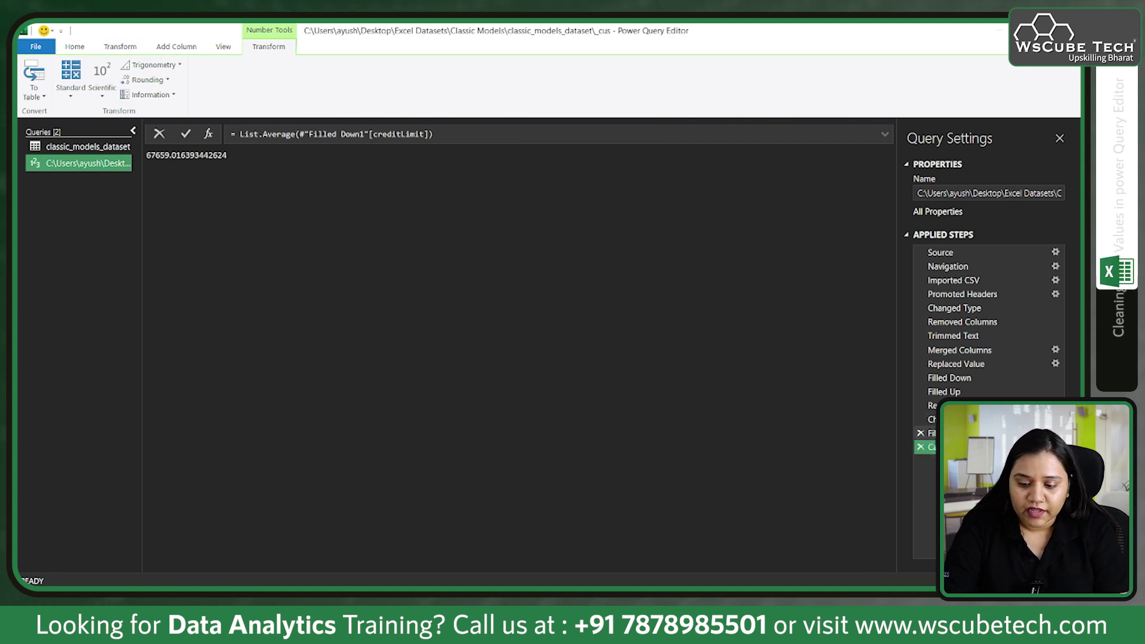
pyautogui.click(920, 447)
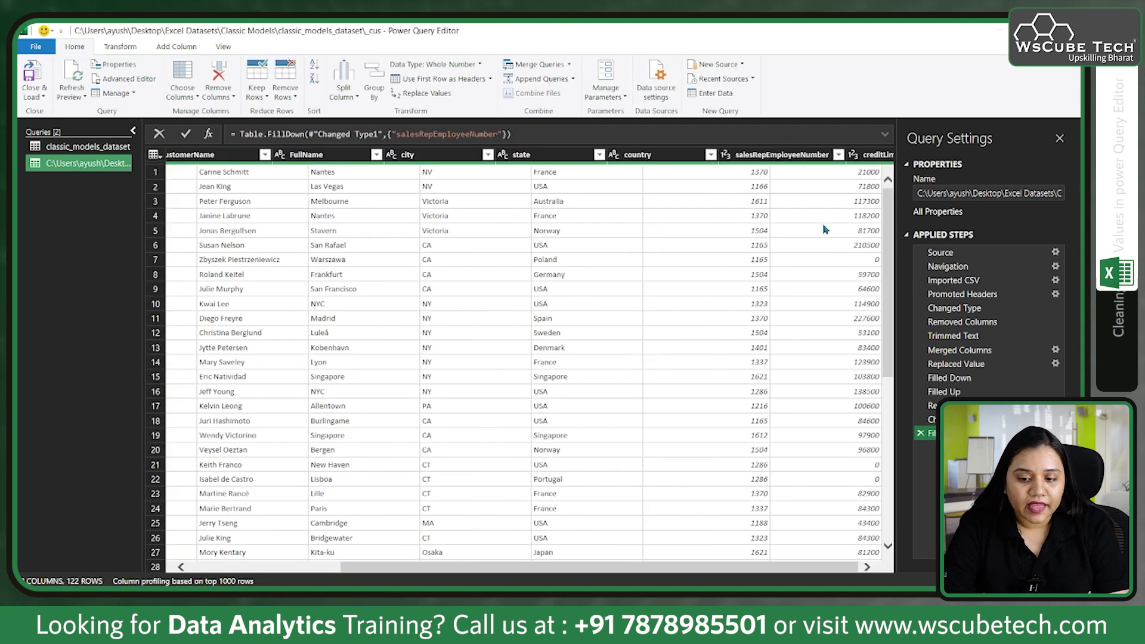
pyautogui.hscroll(3, 822, 223)
pyautogui.click(835, 155)
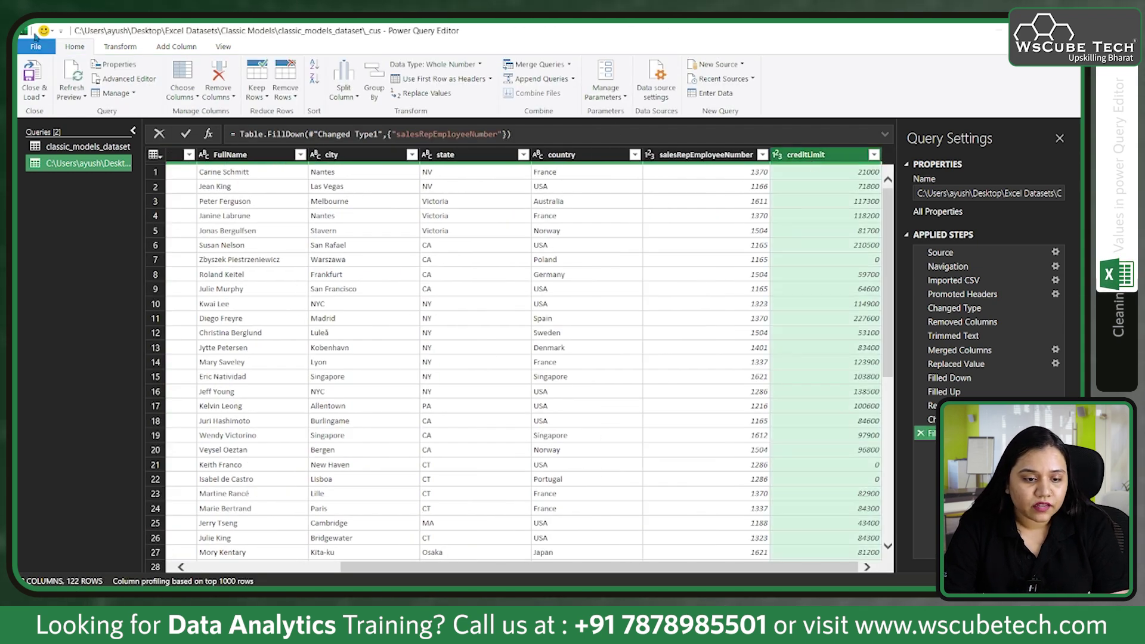
pyautogui.click(118, 48)
pyautogui.click(299, 67)
pyautogui.write('null')
pyautogui.click(376, 326)
pyautogui.write('657')
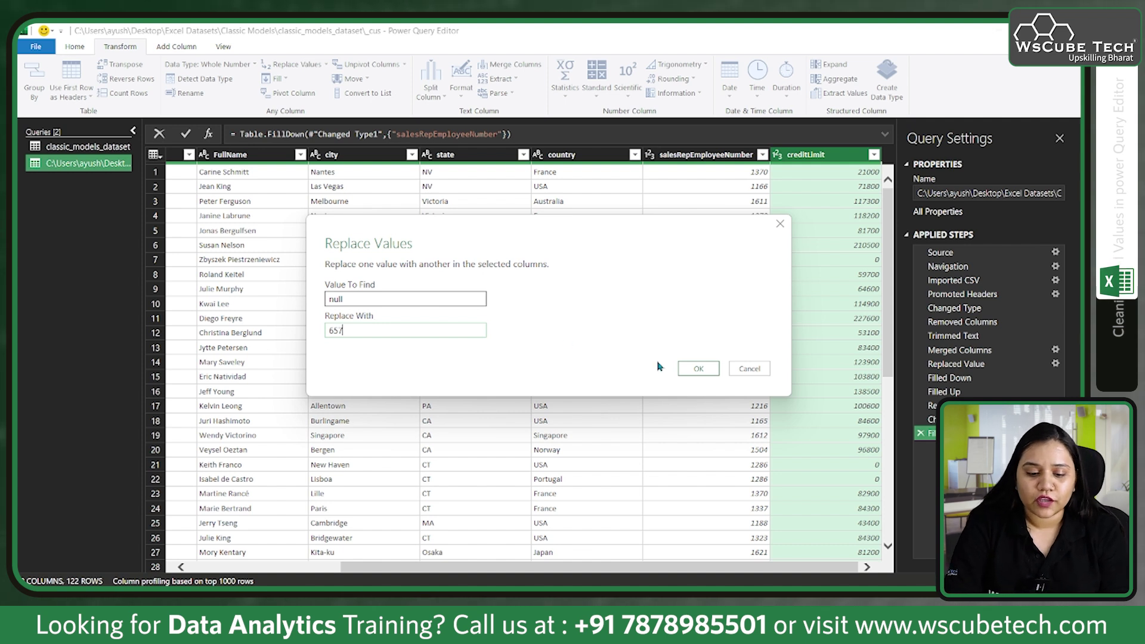
pyautogui.click(762, 373)
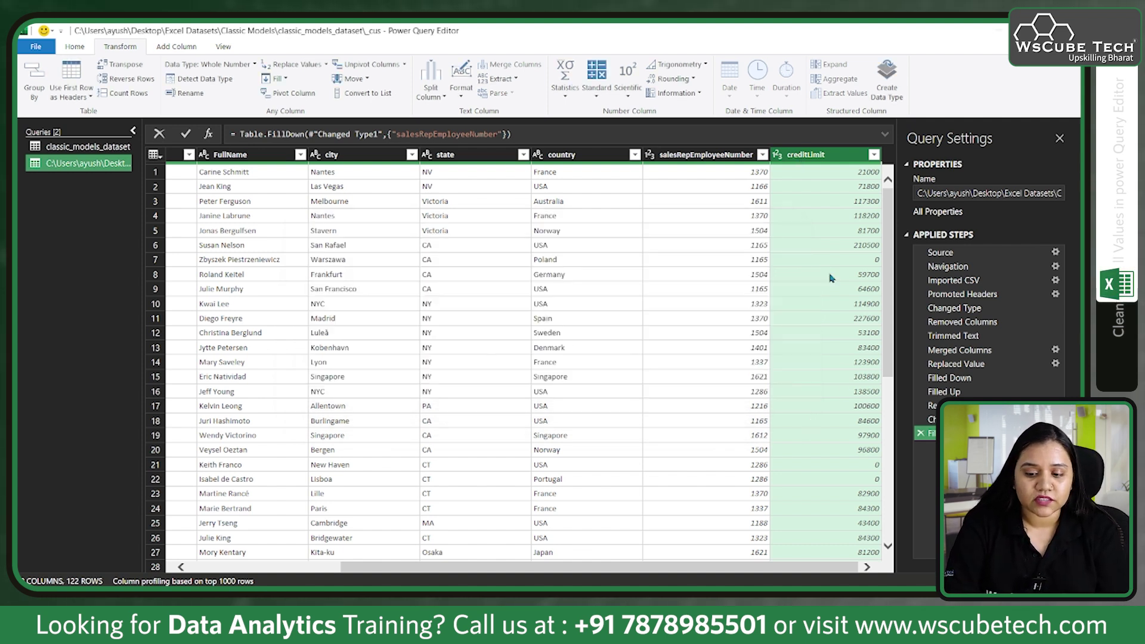
pyautogui.hscroll(-5, 671, 257)
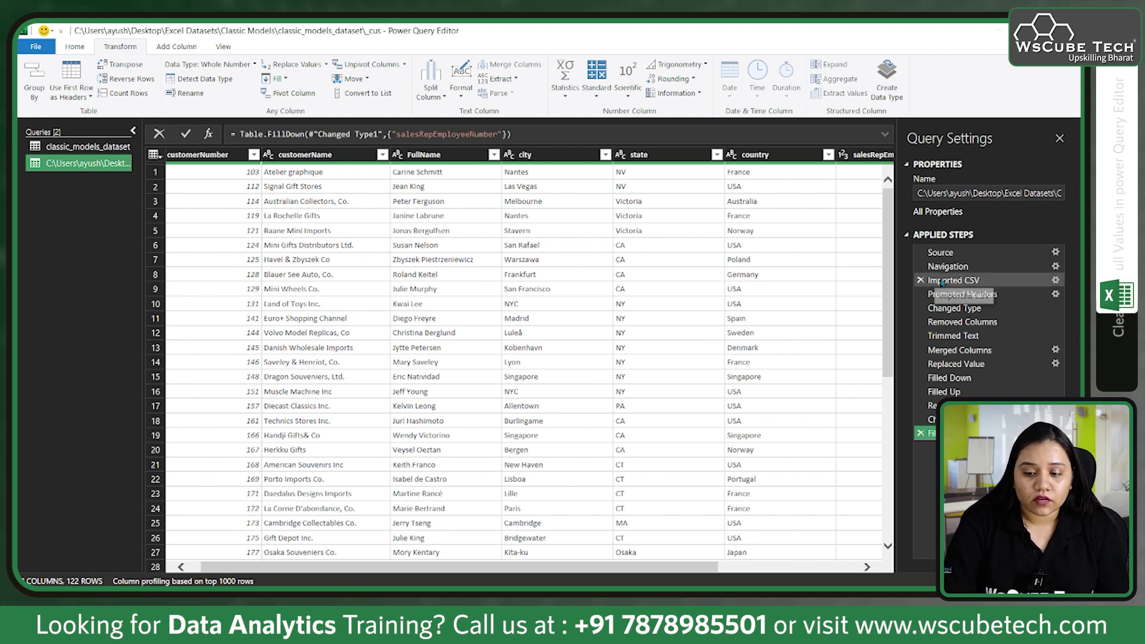
# Rename the query to customers, then switch back to the classic_models_dataset query
pyautogui.click(1007, 191)
pyautogui.write('cu')
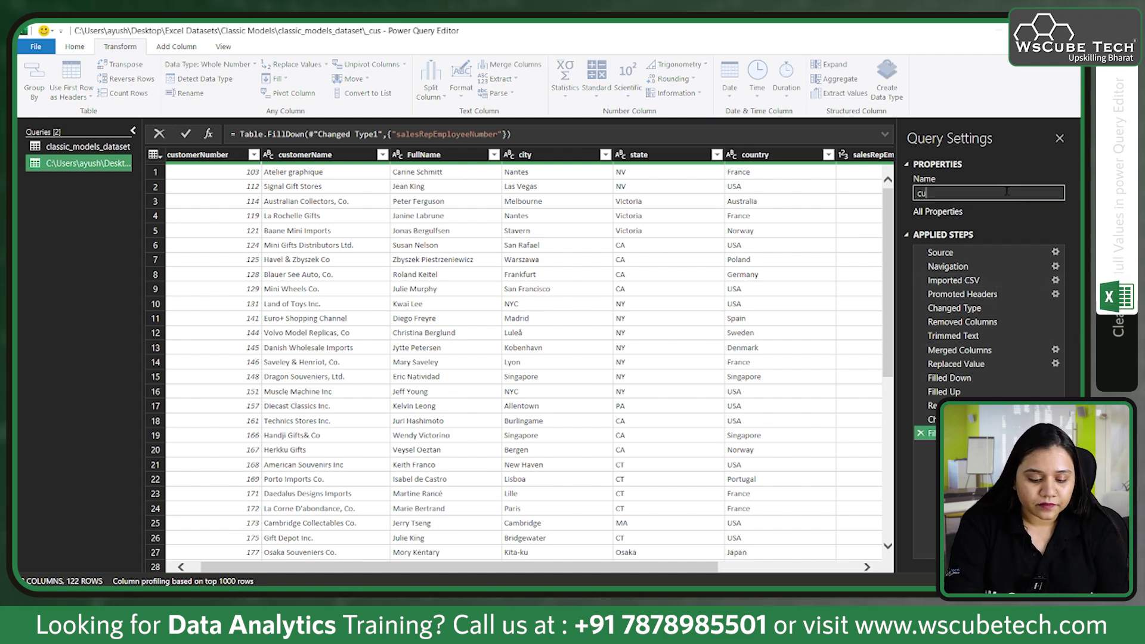
pyautogui.write('stomers')
pyautogui.press('Return')
pyautogui.click(83, 147)
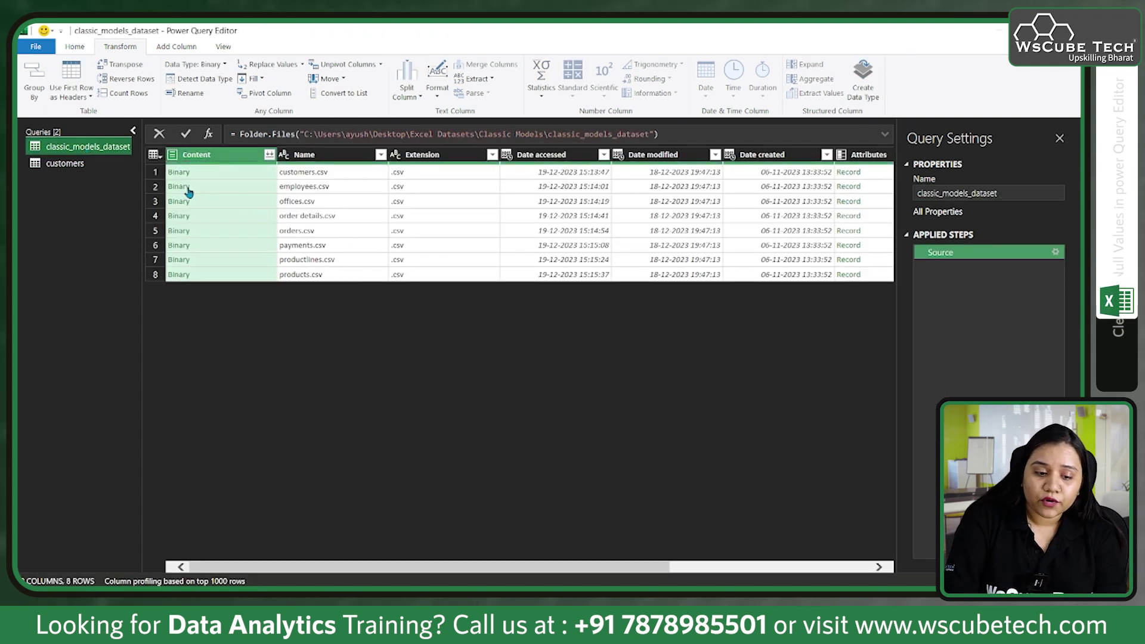
# Add employees.csv as a new query and trim the firstName column
pyautogui.rightClick(189, 192)
pyautogui.click(212, 226)
pyautogui.click(192, 194)
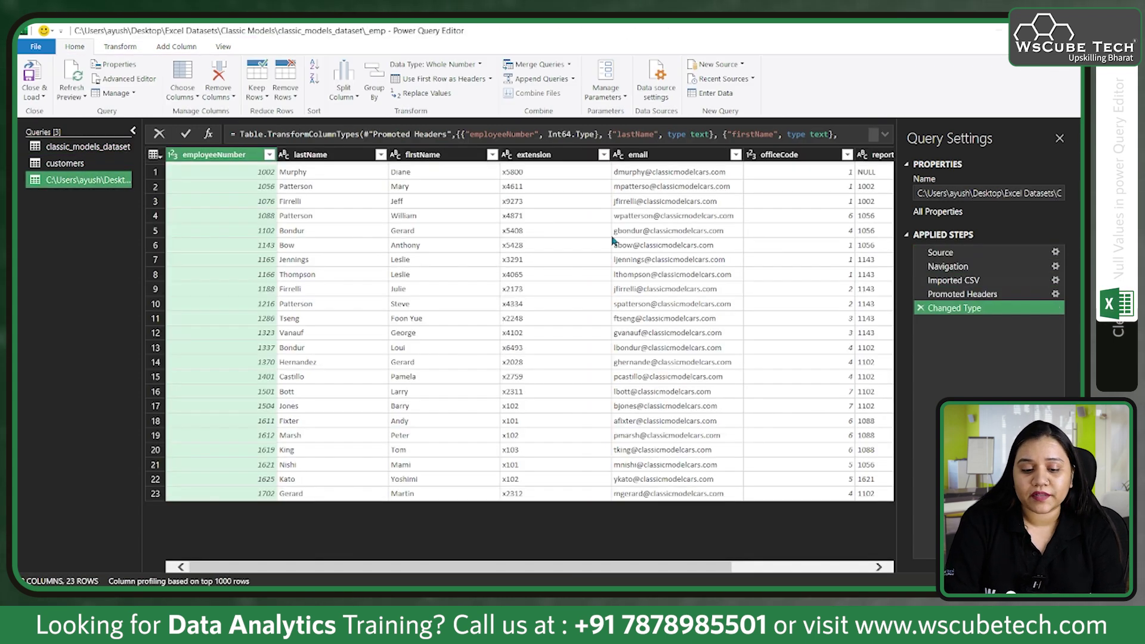
pyautogui.click(428, 158)
pyautogui.click(115, 49)
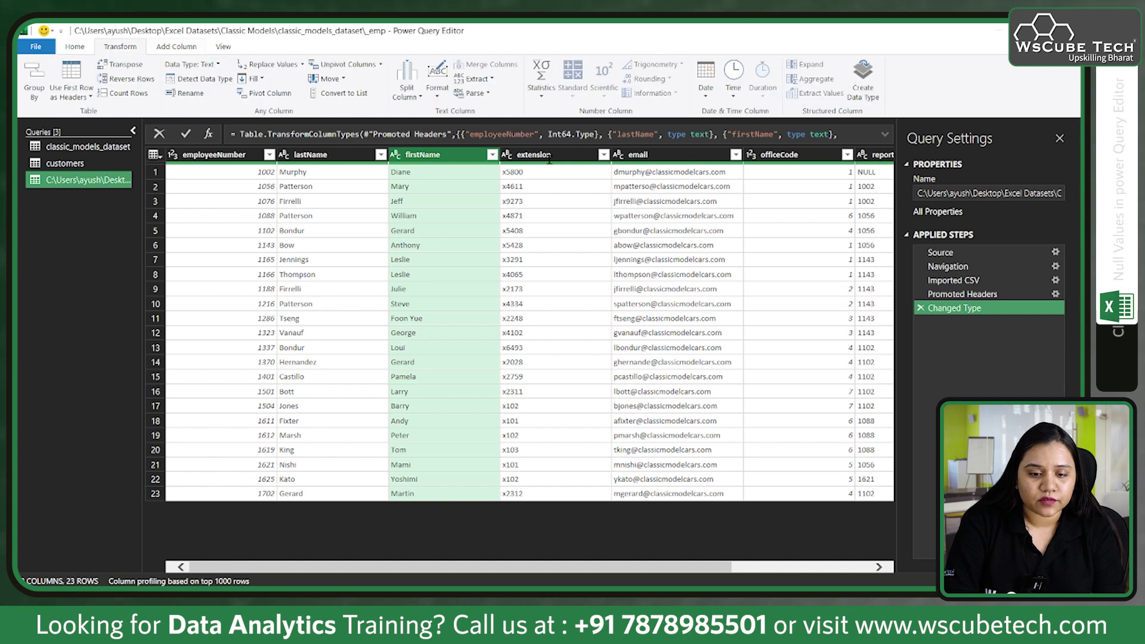
pyautogui.click(437, 81)
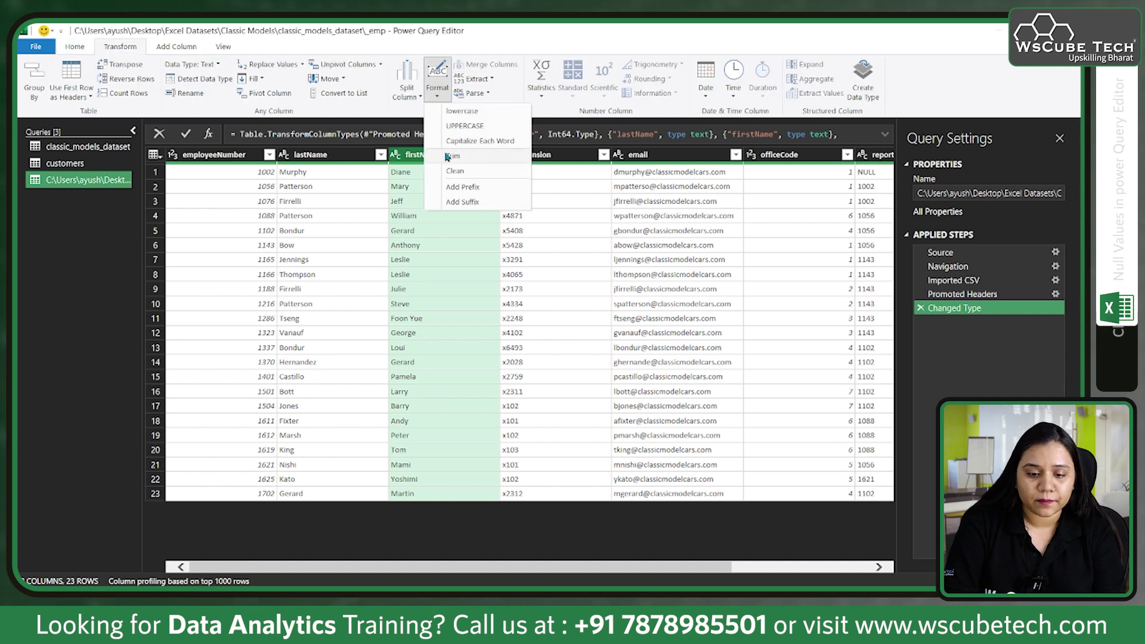
pyautogui.click(447, 156)
# Merge firstName and lastName with a Space separator into a new 'Full Name' column
pyautogui.keyDown('ctrl'); pyautogui.click(327, 155); pyautogui.keyUp('ctrl')
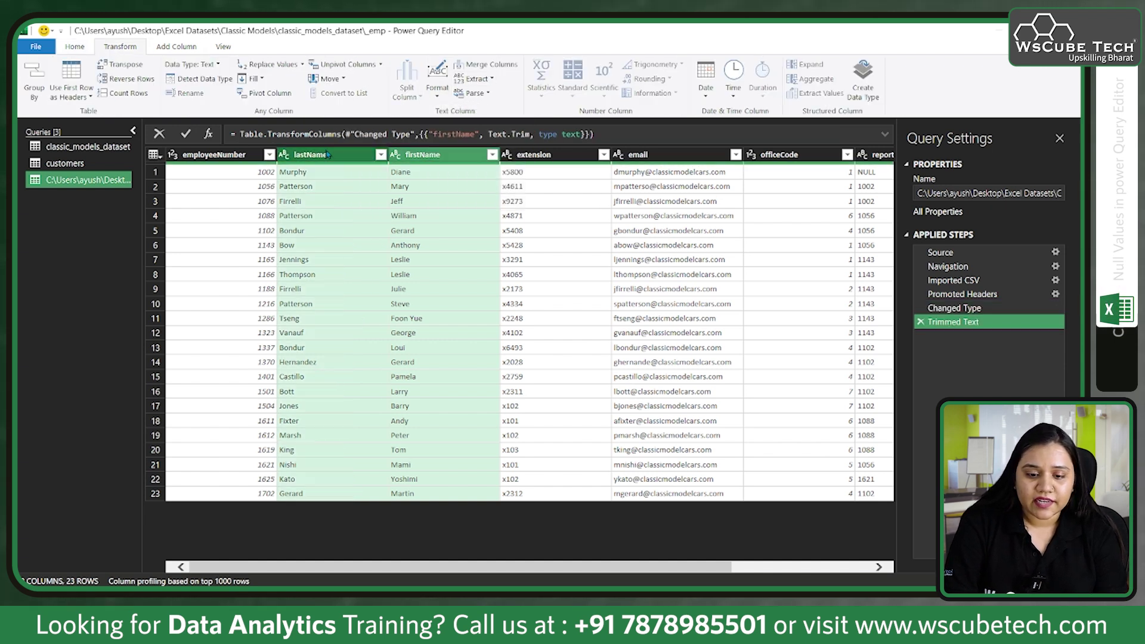
pyautogui.click(486, 64)
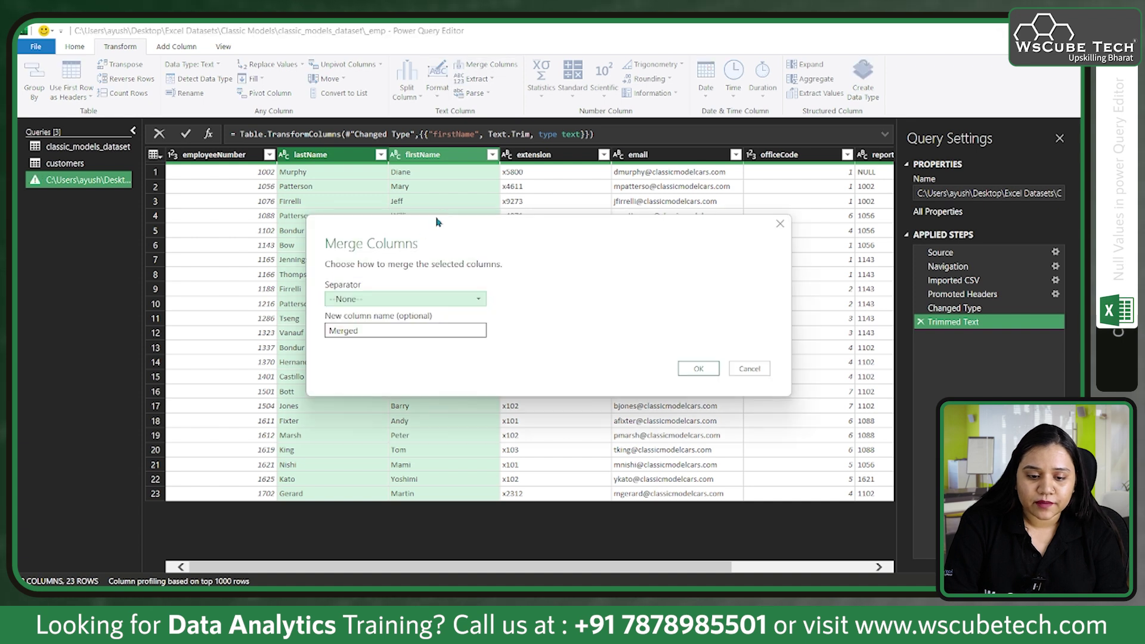
pyautogui.click(391, 331)
pyautogui.press('BackSpace')
pyautogui.press('BackSpace')
pyautogui.press('BackSpace')
pyautogui.press('BackSpace')
pyautogui.press('BackSpace')
pyautogui.press('BackSpace')
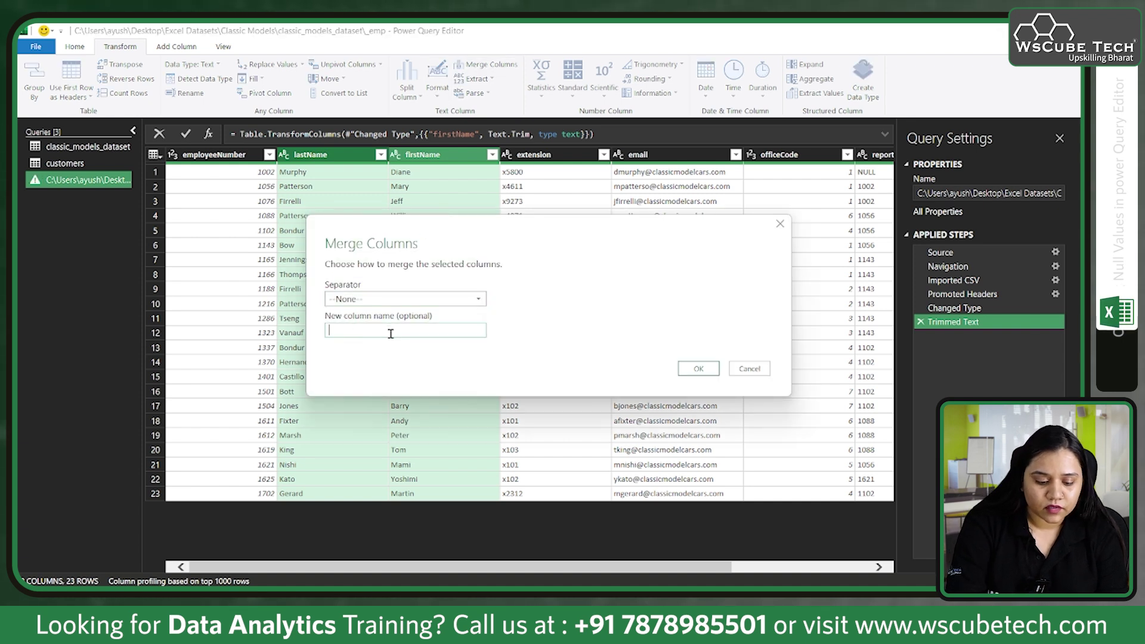
pyautogui.write('Ful')
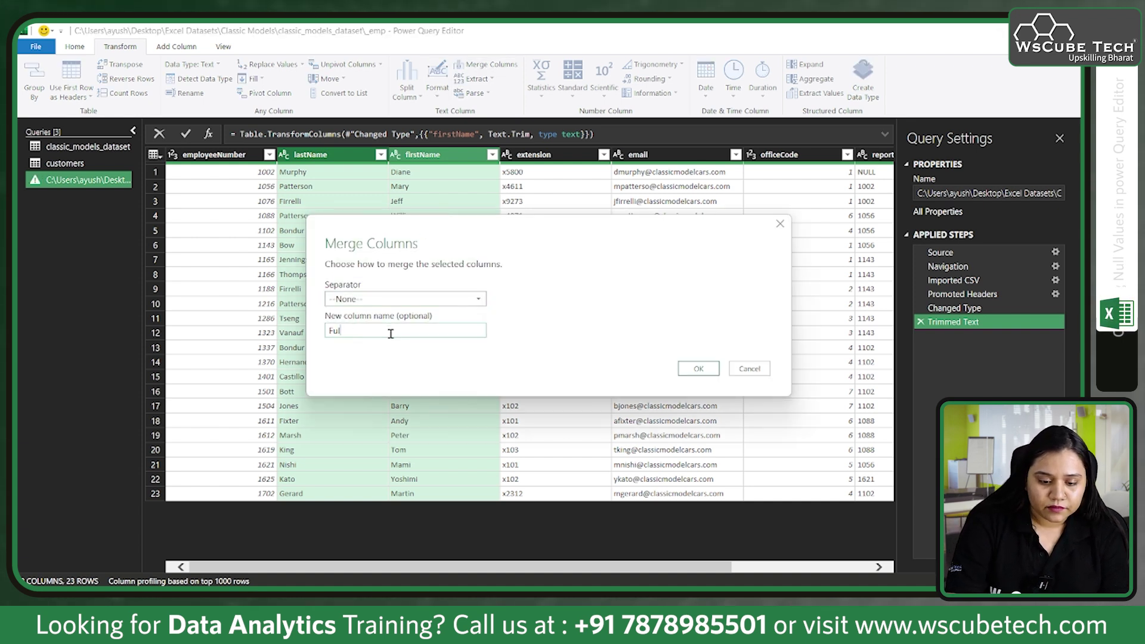
pyautogui.write('l Name')
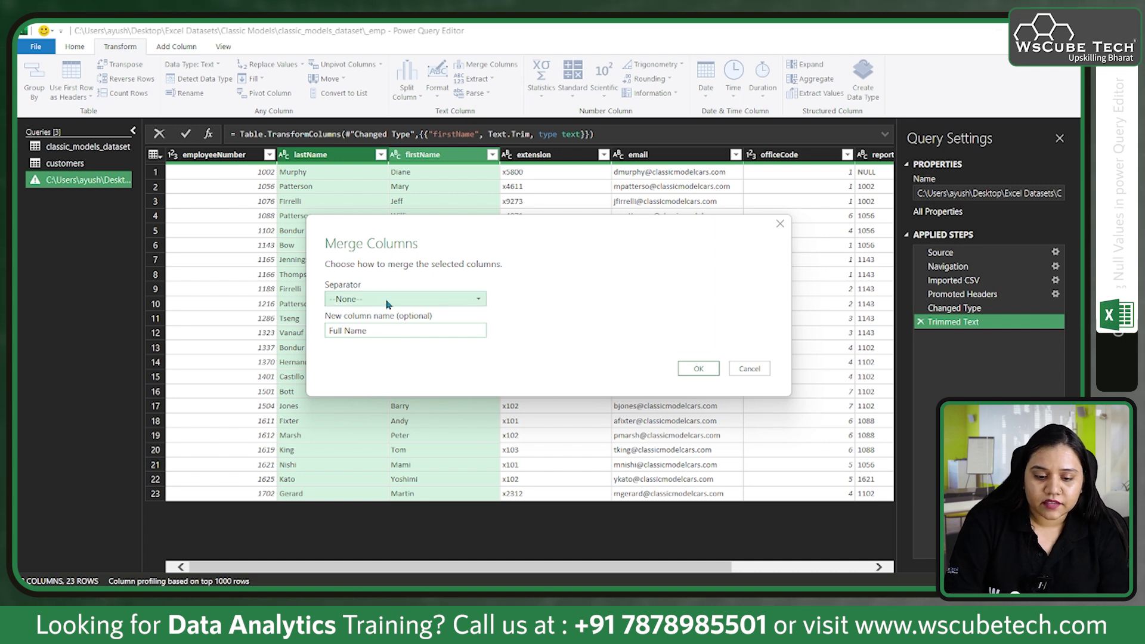
pyautogui.click(386, 301)
pyautogui.click(377, 387)
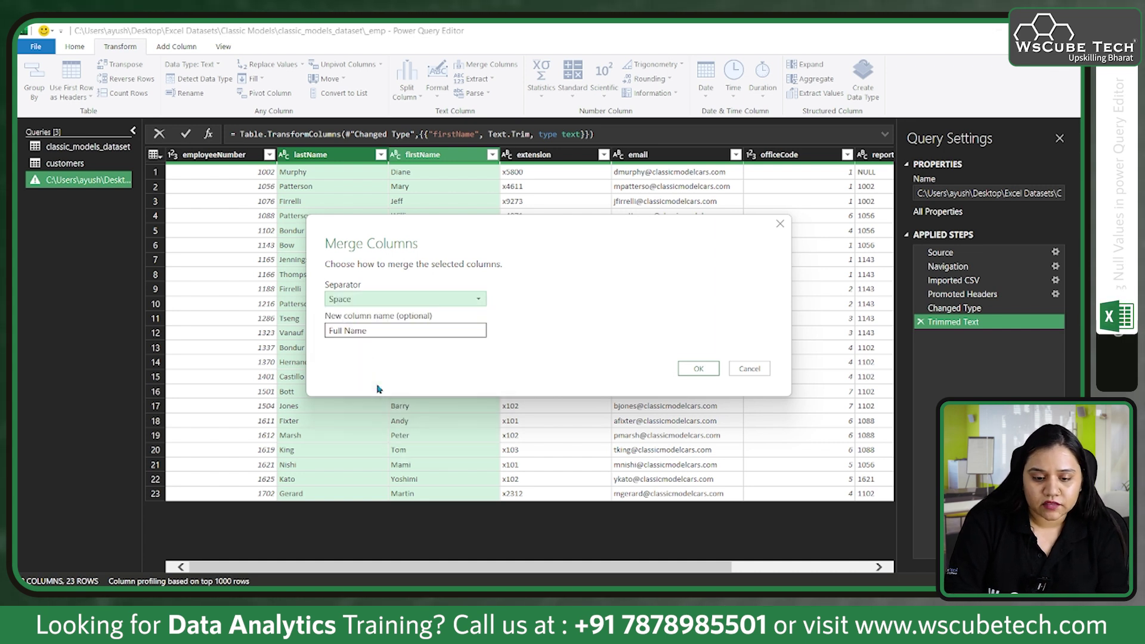
pyautogui.click(698, 369)
# Change the reportsTo column to Whole Number so row 1's NULL becomes a true null
pyautogui.hscroll(2, 460, 251)
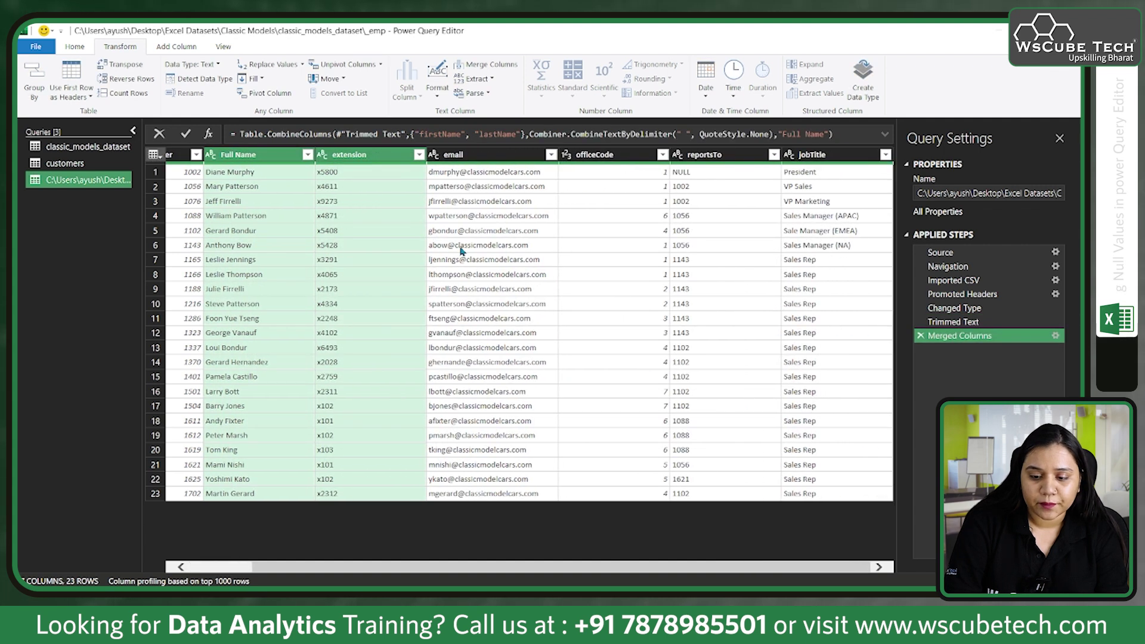
pyautogui.click(681, 160)
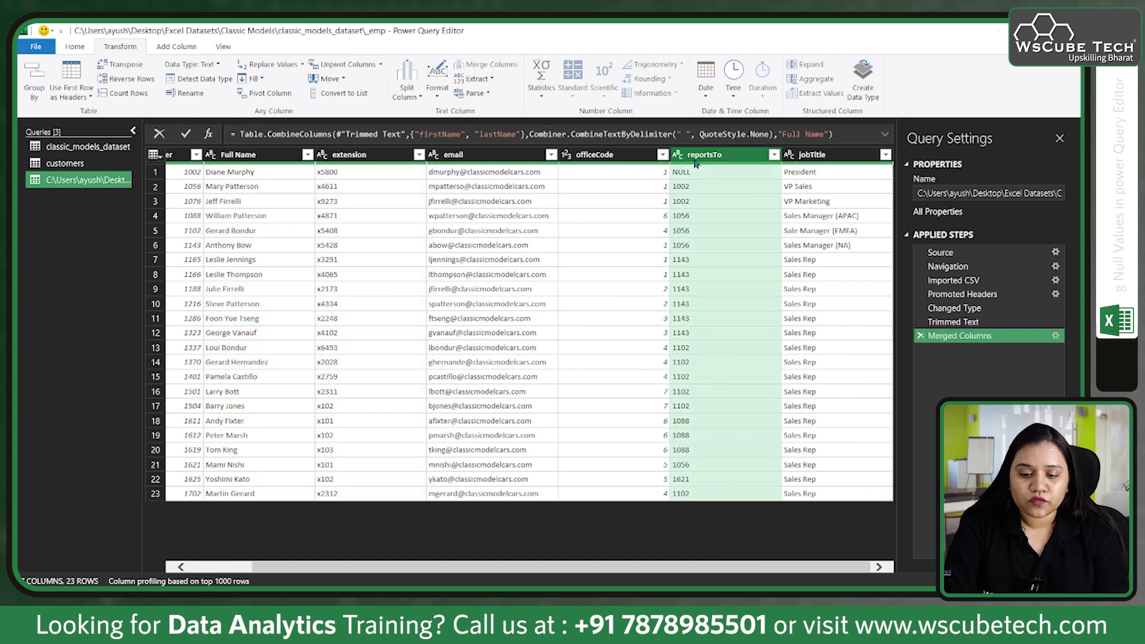
pyautogui.click(678, 156)
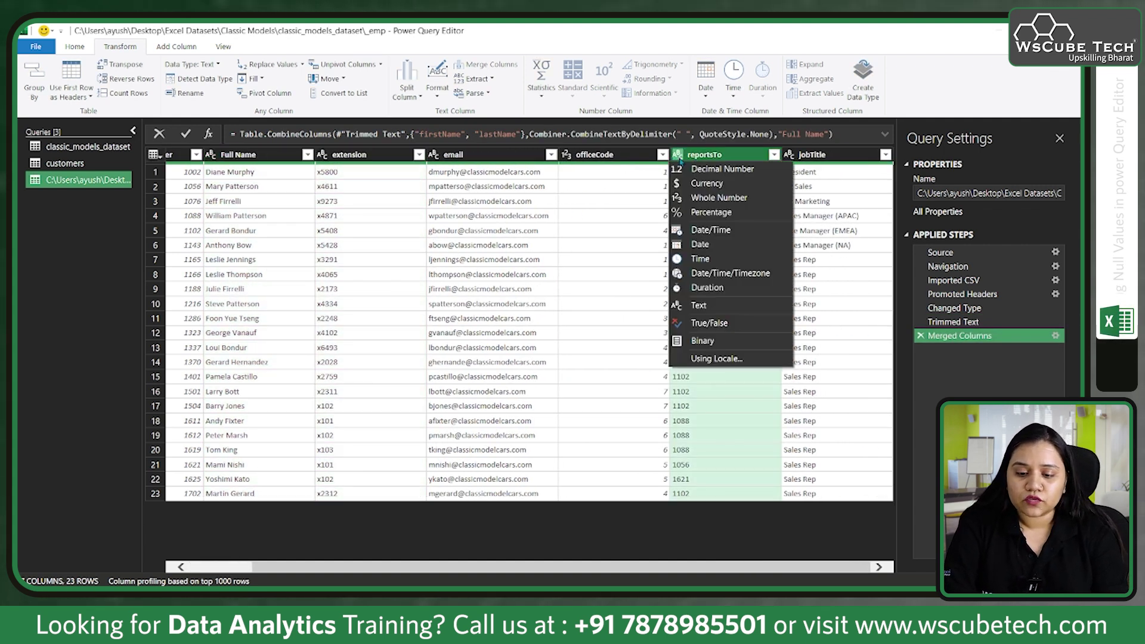
pyautogui.click(697, 199)
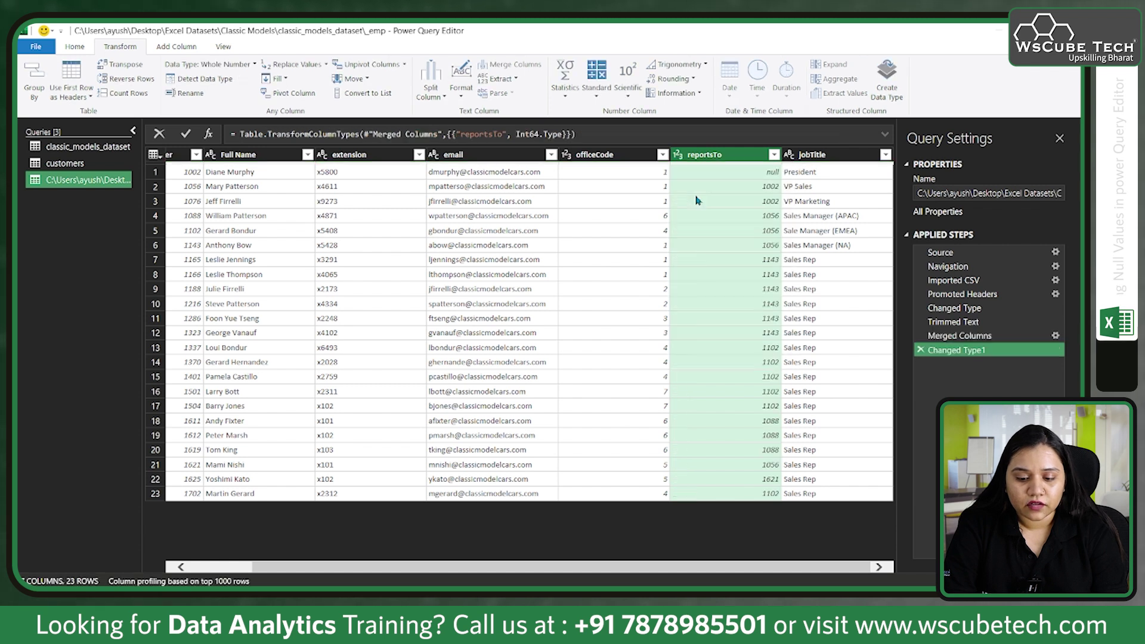
pyautogui.click(759, 173)
pyautogui.hscroll(2, 642, 300)
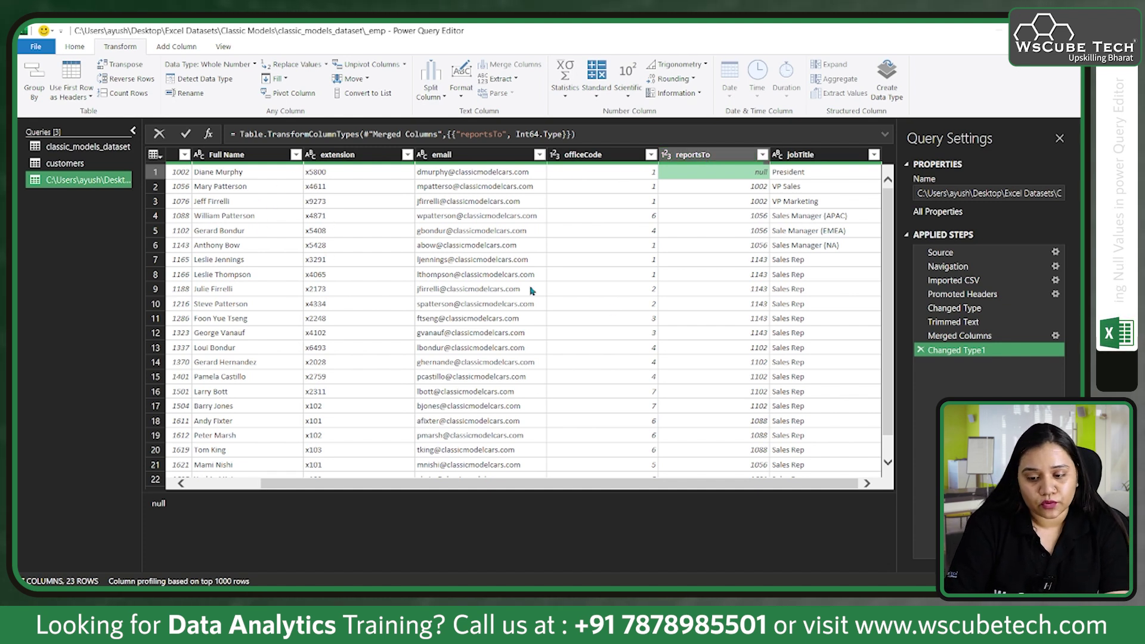
pyautogui.click(809, 173)
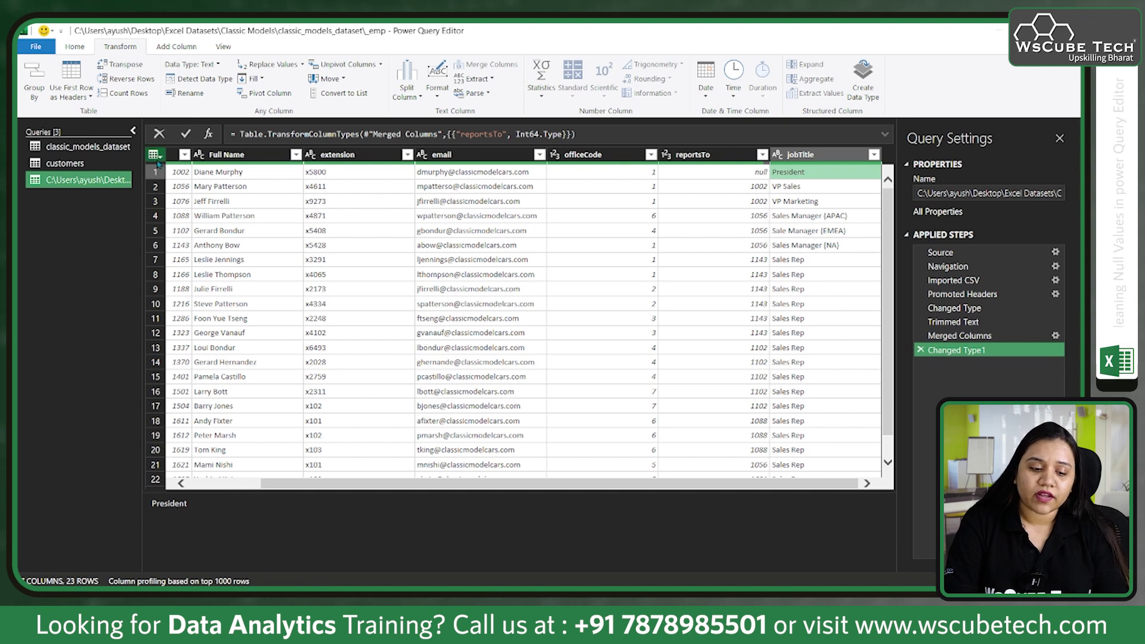
pyautogui.scroll(-1, 286, 341)
pyautogui.scroll(1, 285, 342)
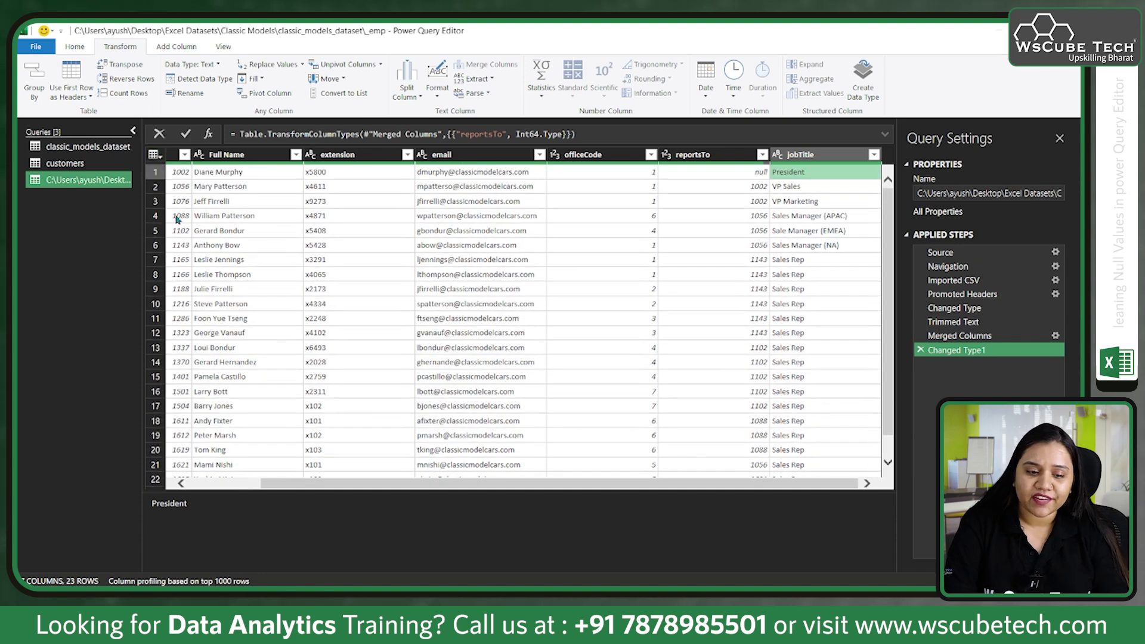
# Open the table actions menu from the grid's top-left table icon
pyautogui.click(156, 156)
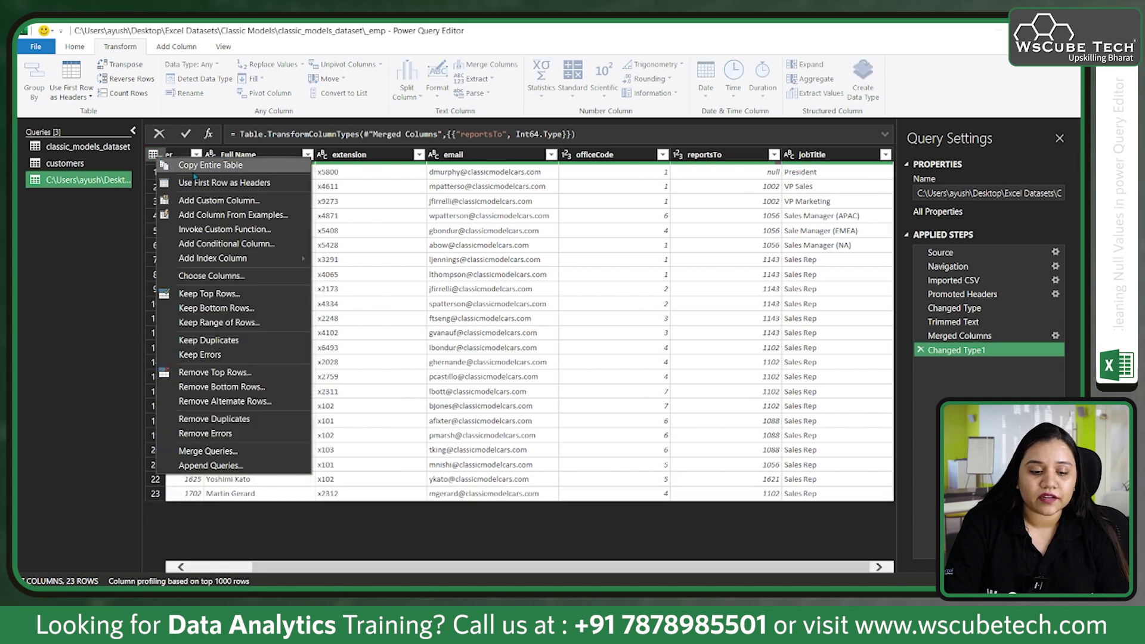